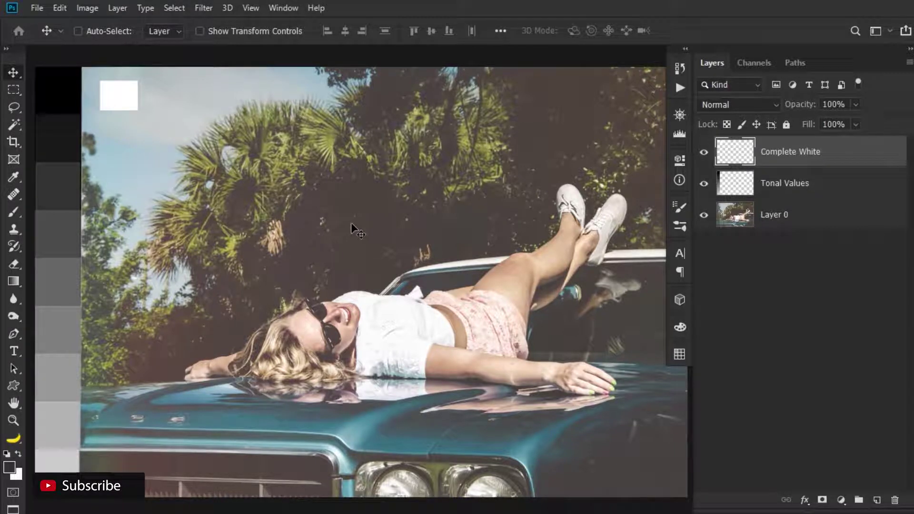
# Inspect the Tonal Values and Complete White layers by switching each one's visibility off and on.
pyautogui.click(741, 185)
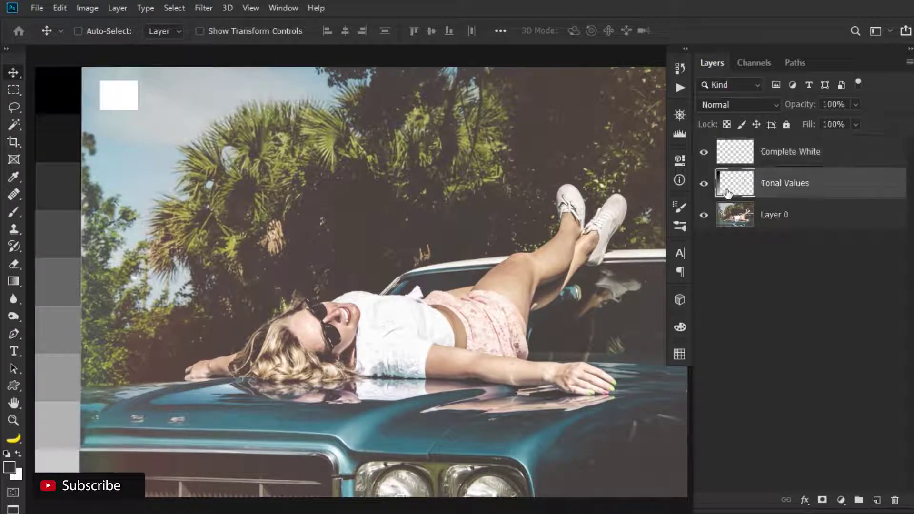
pyautogui.click(703, 184)
pyautogui.click(703, 184)
pyautogui.click(703, 151)
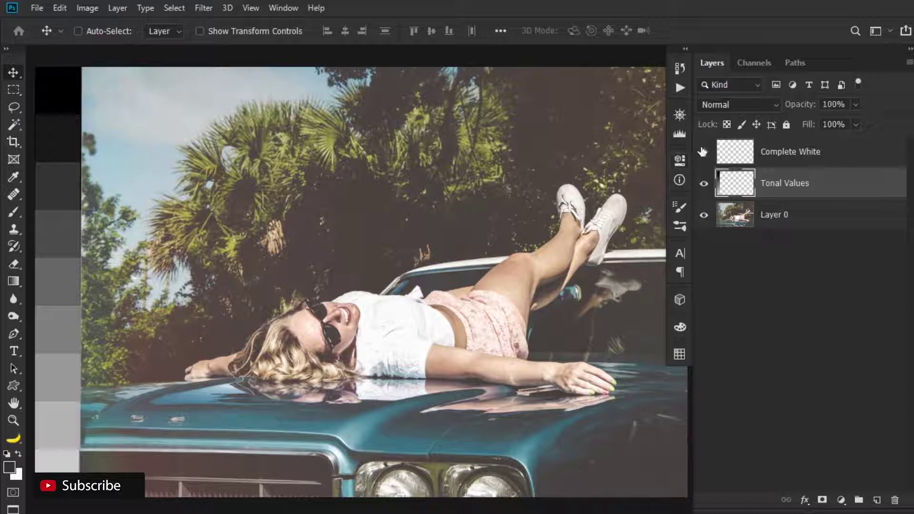
pyautogui.click(703, 152)
pyautogui.click(743, 157)
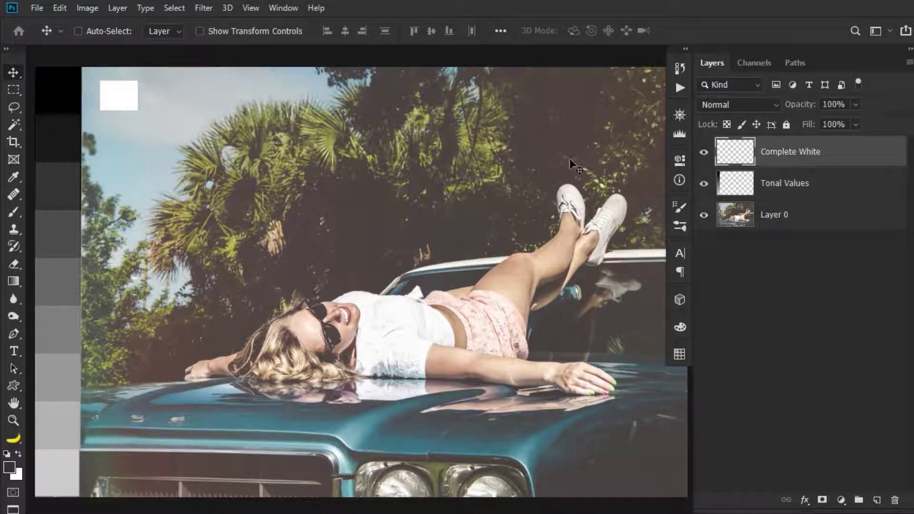
pyautogui.click(749, 190)
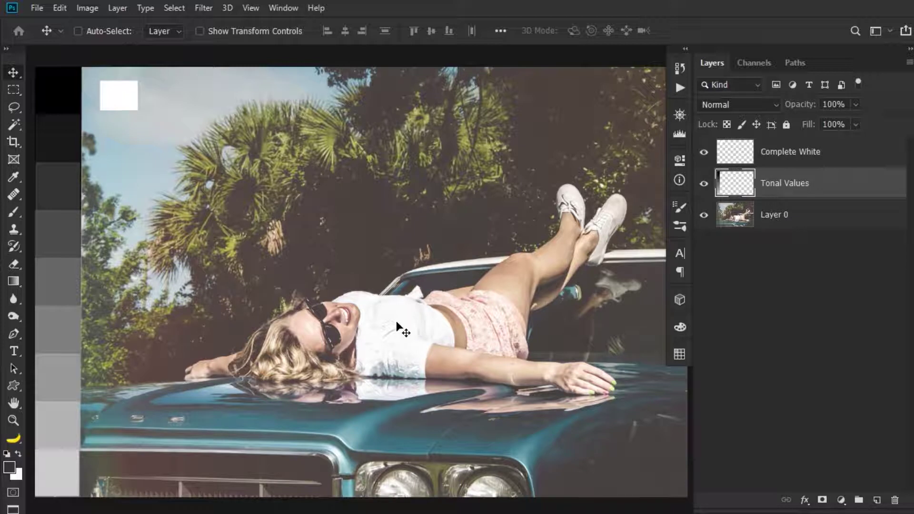
# Examine the RGB and brightness values of pure black and pure white in the foreground Color Picker.
pyautogui.click(10, 469)
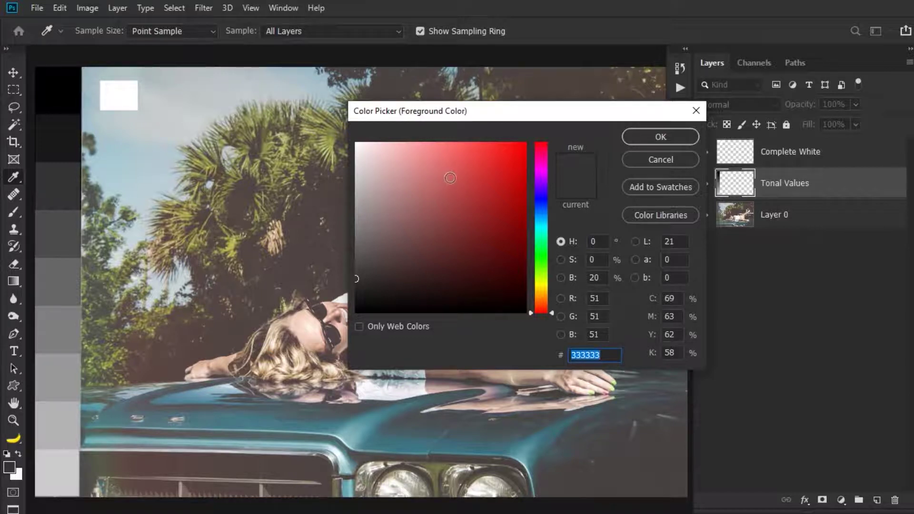
pyautogui.click(364, 297)
pyautogui.moveTo(364, 297); pyautogui.dragTo(330, 331)
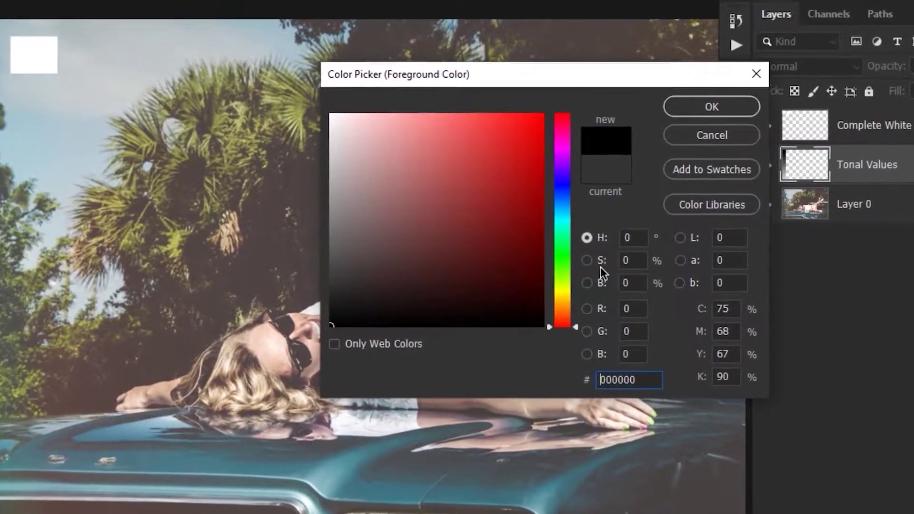
pyautogui.moveTo(343, 308)
pyautogui.mouseDown()
pyautogui.moveTo(355, 314)
pyautogui.moveTo(390, 294)
pyautogui.moveTo(427, 296)
pyautogui.moveTo(429, 325)
pyautogui.moveTo(377, 285)
pyautogui.moveTo(307, 339)
pyautogui.mouseUp()
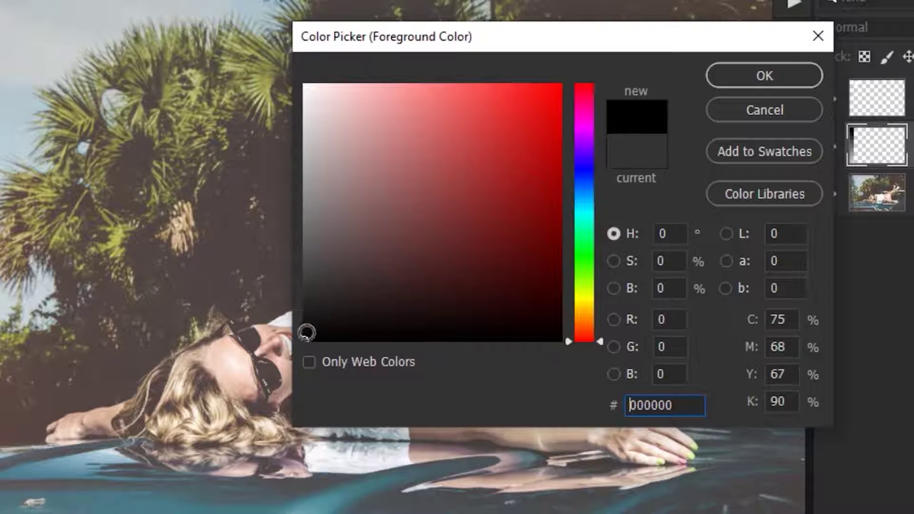
pyautogui.moveTo(307, 335)
pyautogui.mouseDown()
pyautogui.moveTo(316, 320)
pyautogui.moveTo(247, 349)
pyautogui.mouseUp()
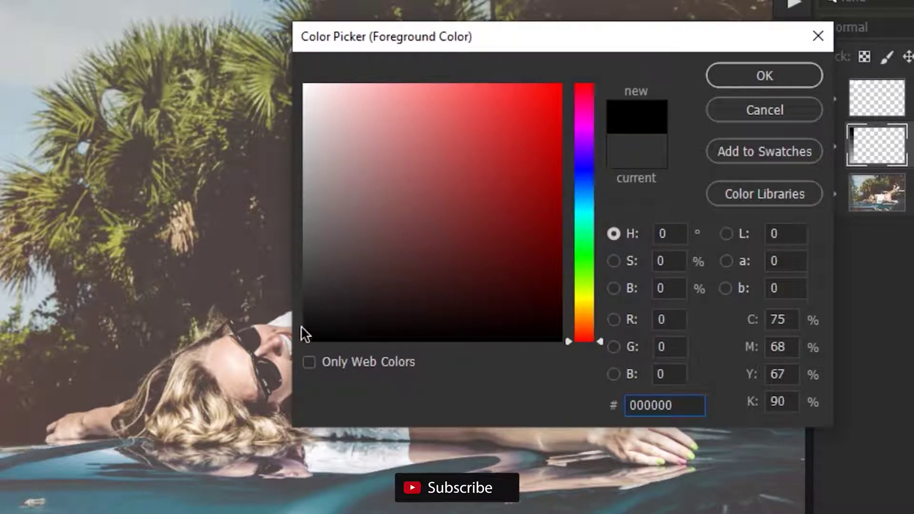
pyautogui.moveTo(307, 329)
pyautogui.mouseDown()
pyautogui.moveTo(321, 176)
pyautogui.moveTo(305, 86)
pyautogui.mouseUp()
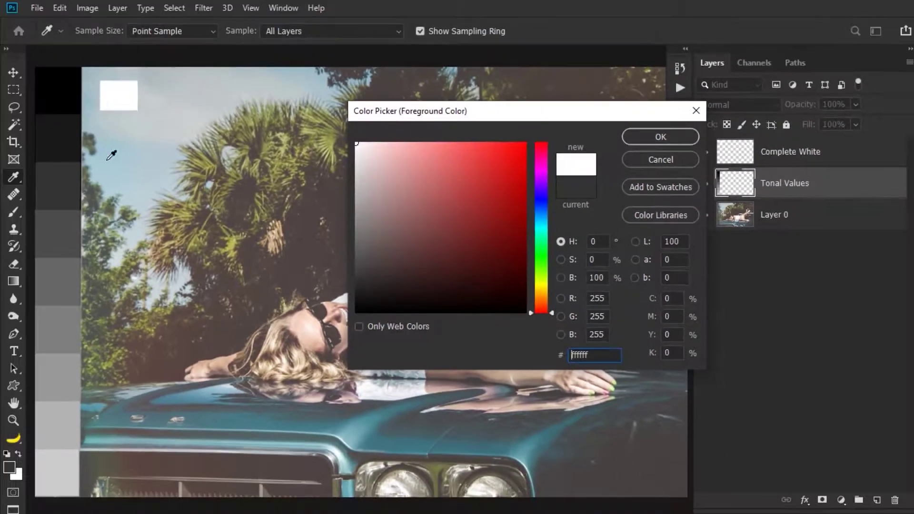
# Sample the tonal strip's patches in order from black to the 50% gray to read their brightness values.
pyautogui.click(56, 92)
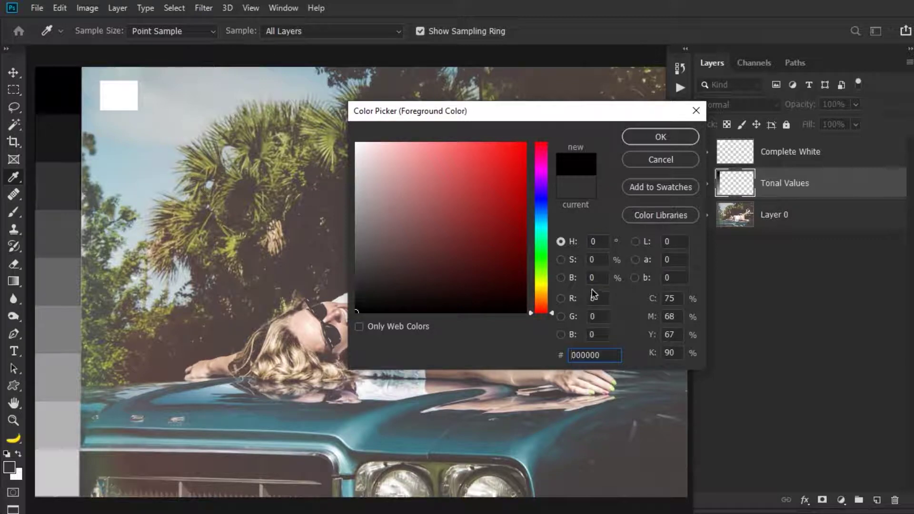
pyautogui.click(60, 139)
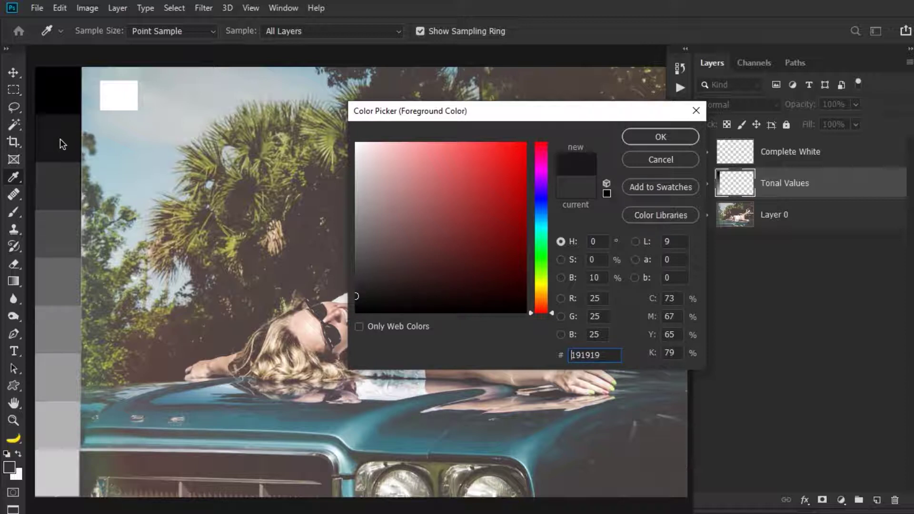
pyautogui.click(62, 180)
pyautogui.click(58, 232)
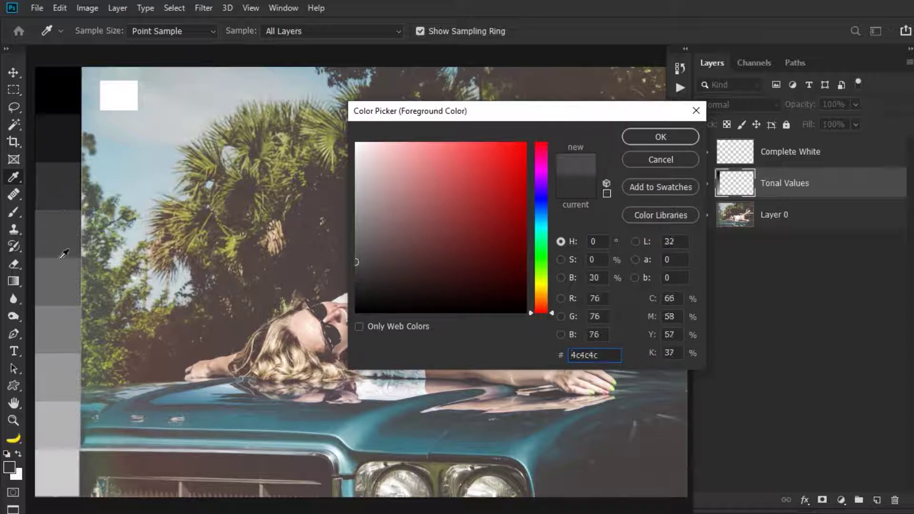
pyautogui.click(61, 280)
pyautogui.click(68, 330)
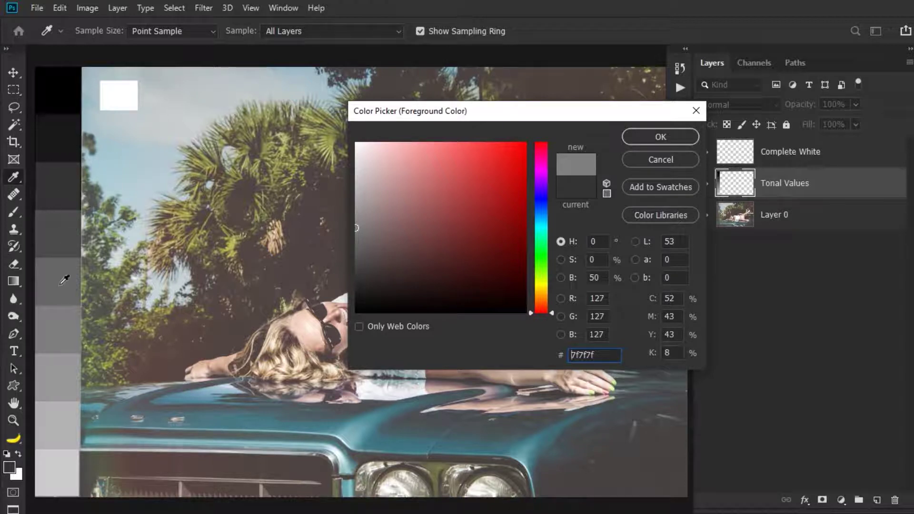
# Sample the strip's middle to lightest gray patches and the white square to read their values, and cancel the Color Picker.
pyautogui.click(60, 285)
pyautogui.click(68, 320)
pyautogui.click(65, 326)
pyautogui.click(61, 376)
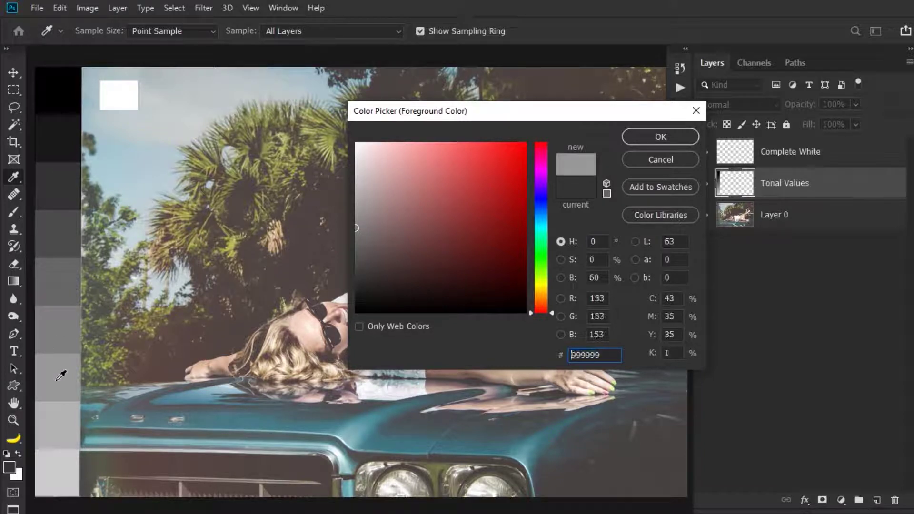
pyautogui.click(52, 423)
pyautogui.click(59, 468)
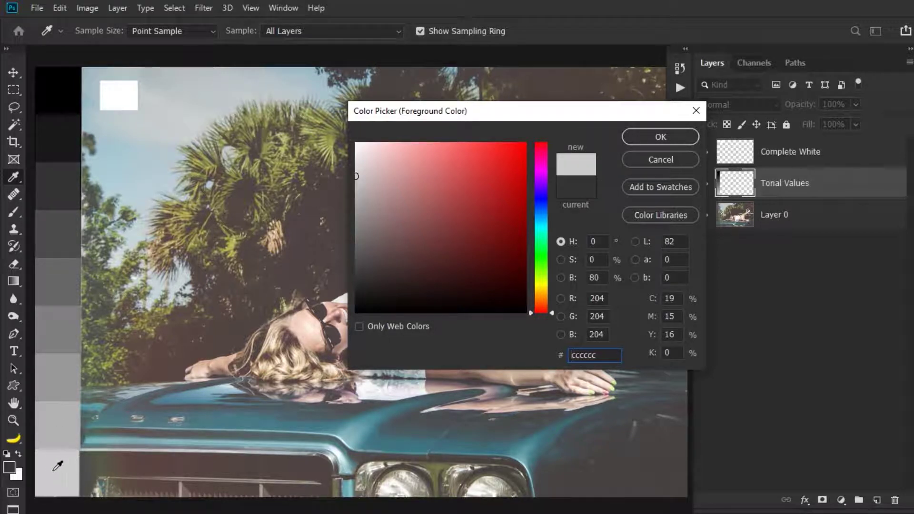
pyautogui.click(124, 88)
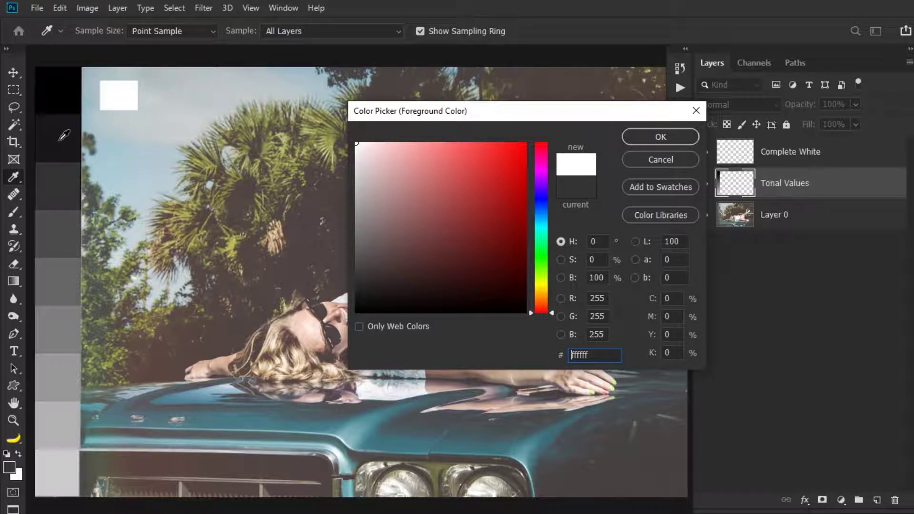
pyautogui.moveTo(430, 113); pyautogui.dragTo(280, 119)
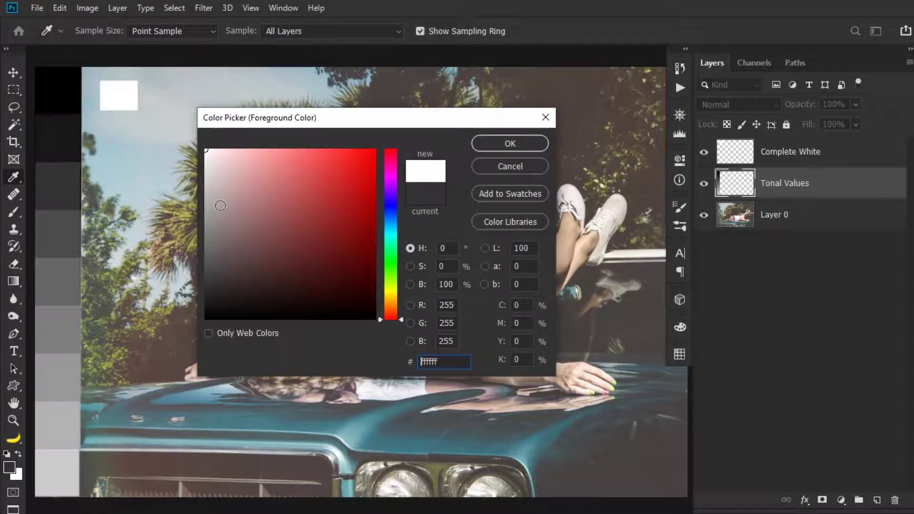
pyautogui.press('v')
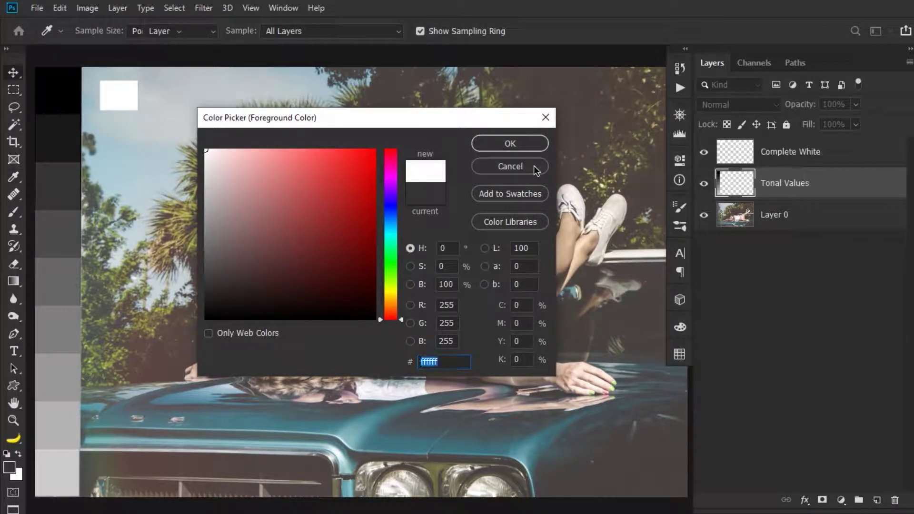
pyautogui.click(535, 170)
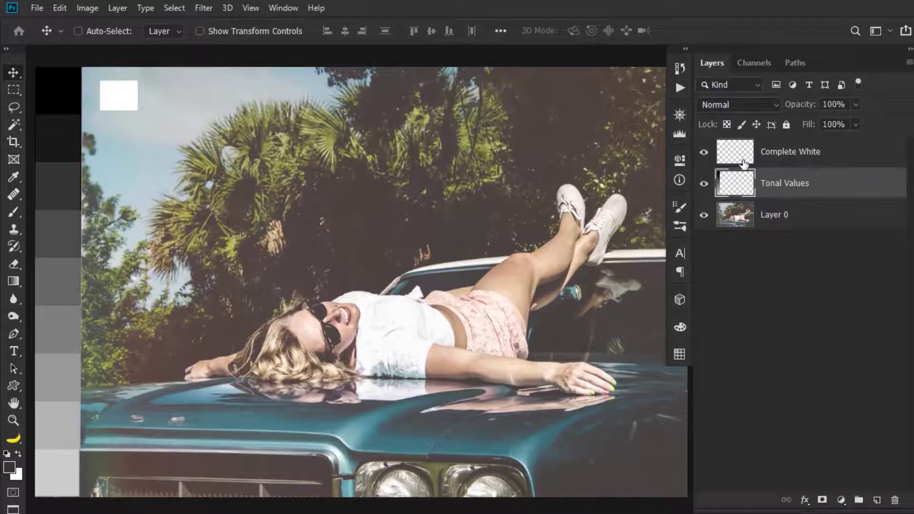
pyautogui.click(744, 163)
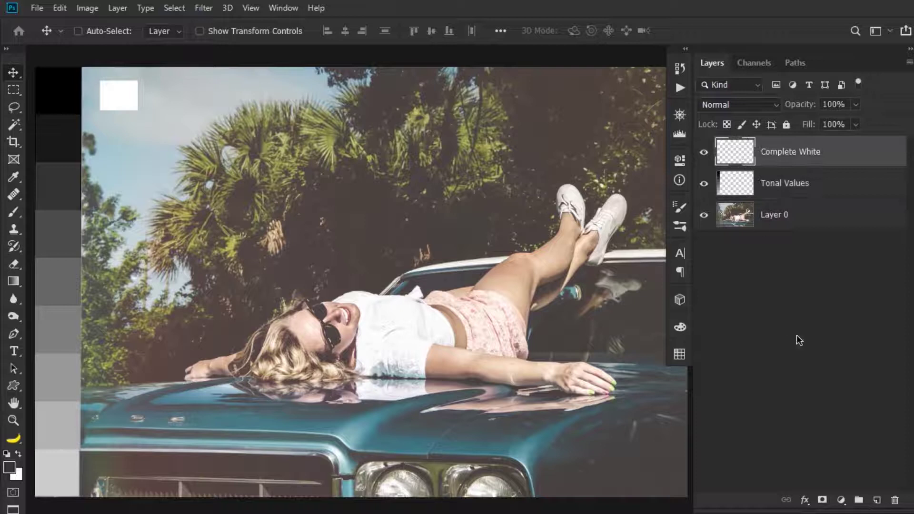
pyautogui.click(841, 500)
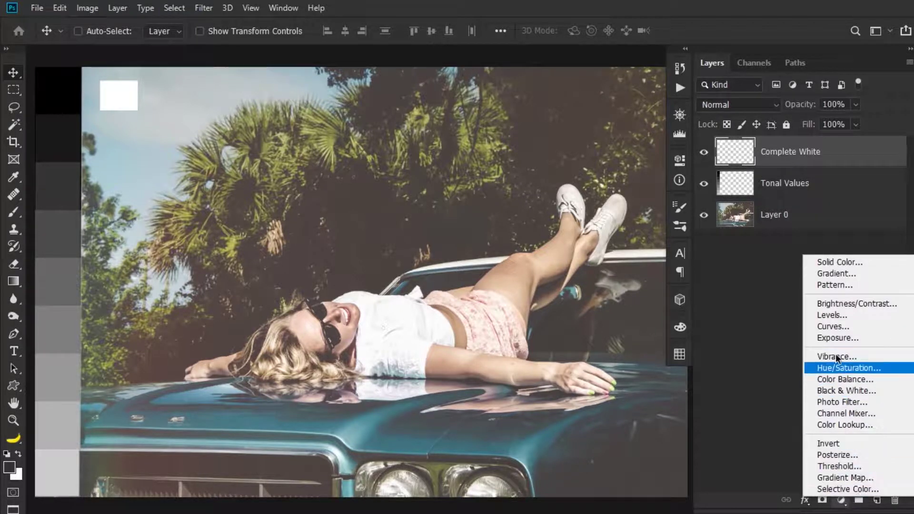
pyautogui.click(699, 293)
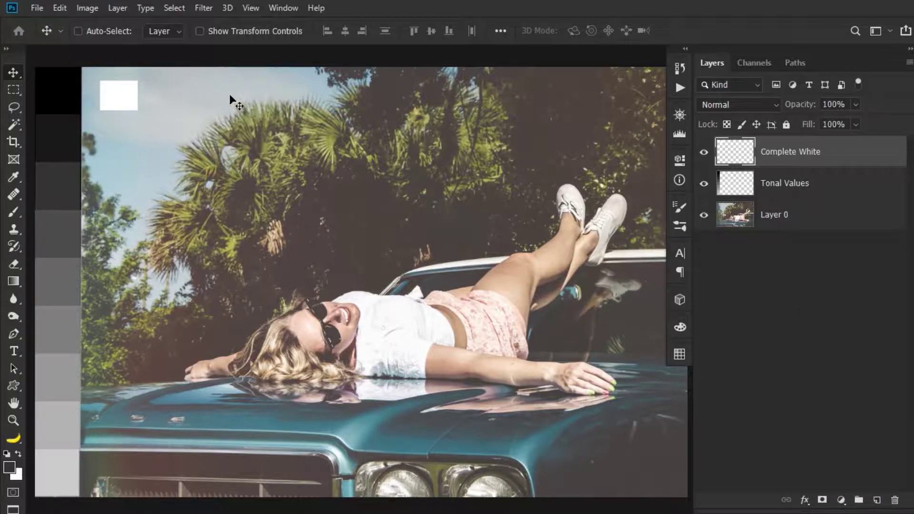
pyautogui.click(118, 14)
pyautogui.moveTo(229, 186)
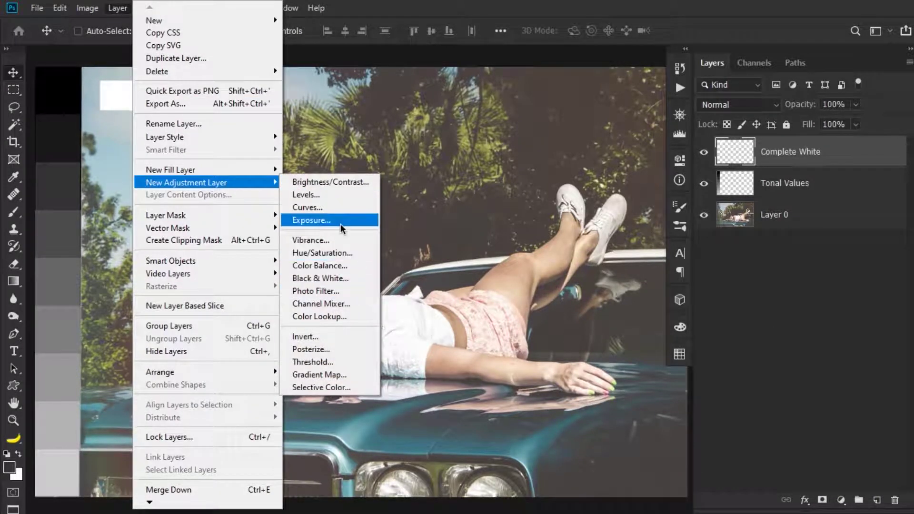
pyautogui.click(805, 244)
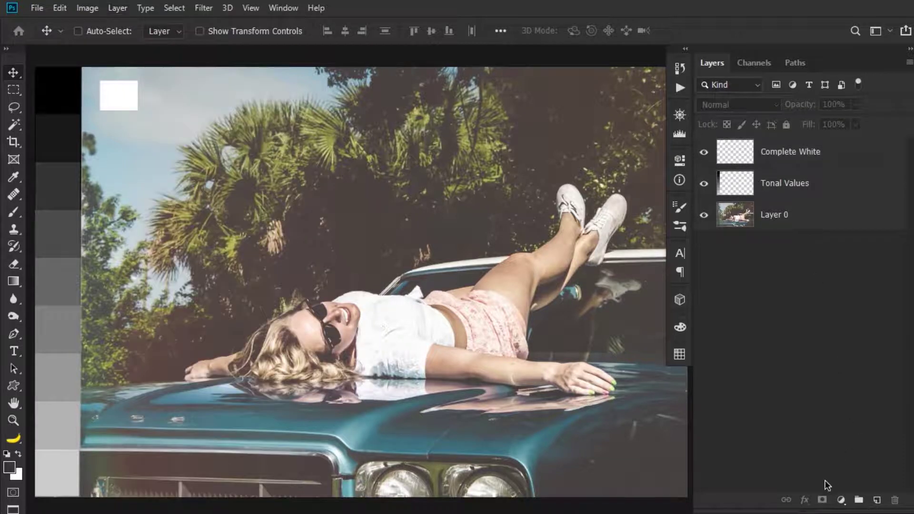
# Add an Exposure adjustment layer above the Complete White layer.
pyautogui.click(841, 499)
pyautogui.click(878, 341)
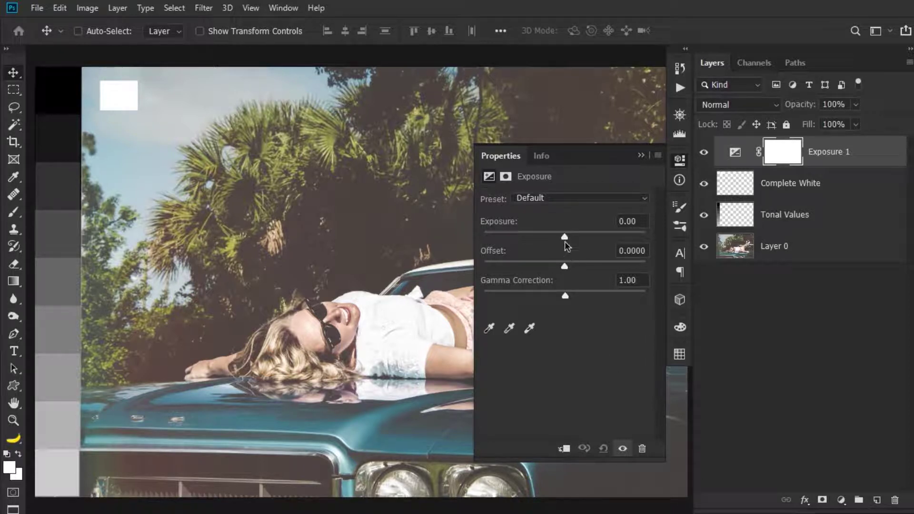
# Try the Exposure setting at +20.00 and back at about -0.11, and reset the adjustment to its defaults.
pyautogui.moveTo(565, 240); pyautogui.dragTo(639, 249)
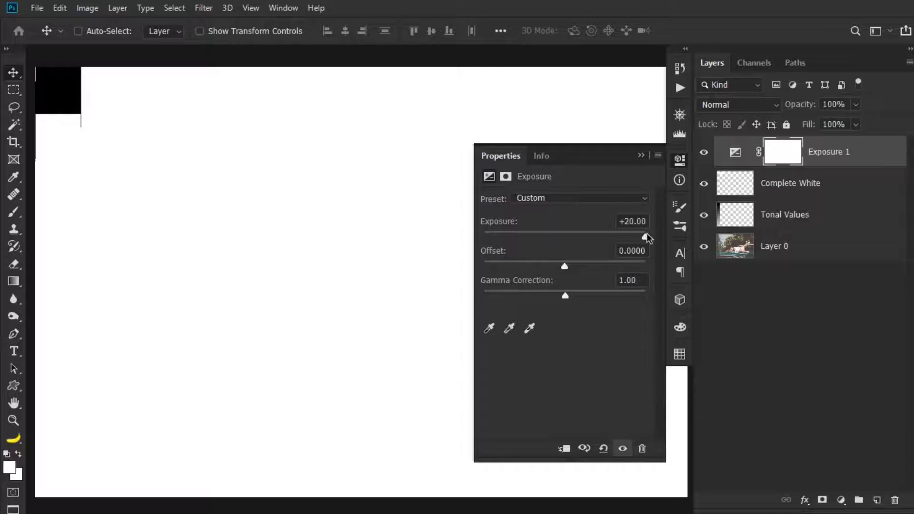
pyautogui.moveTo(645, 237); pyautogui.dragTo(564, 242)
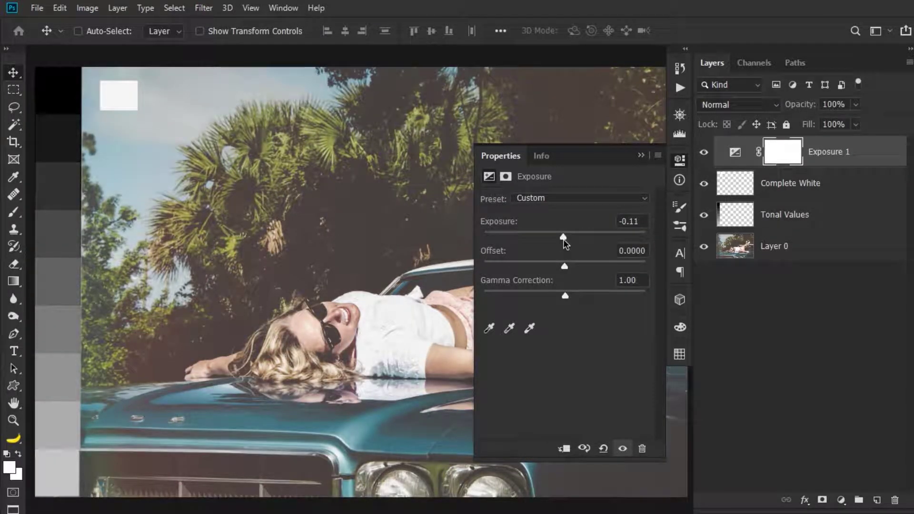
pyautogui.click(601, 449)
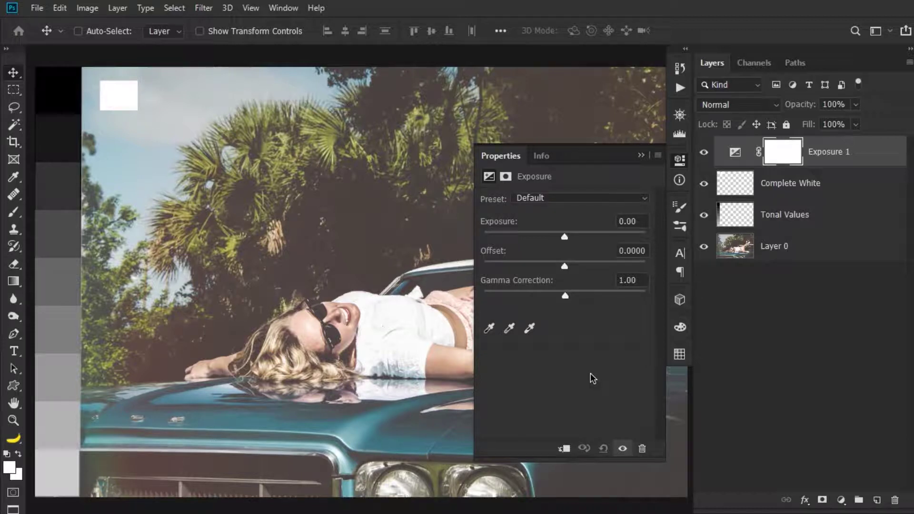
# Compare the luminance values of black, dark red (#671717) and blue (#2c278f) in the foreground Color Picker, and cancel it.
pyautogui.click(9, 468)
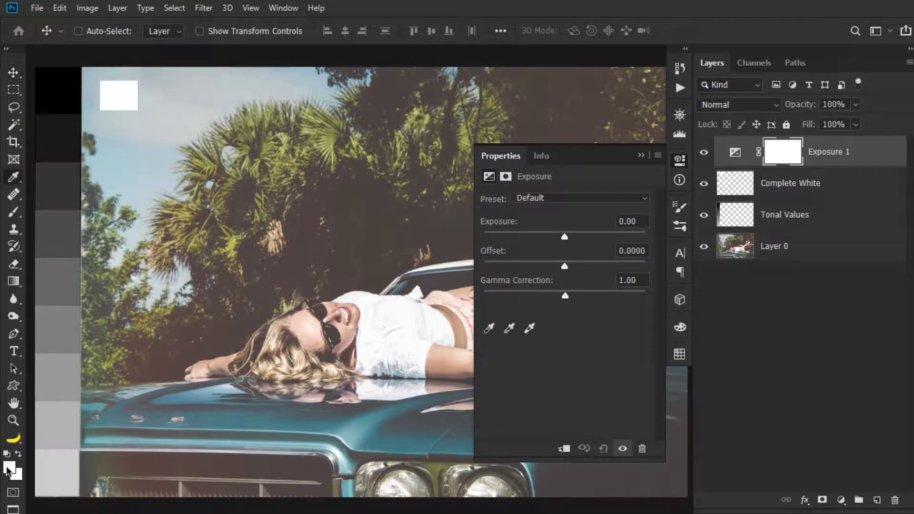
pyautogui.moveTo(335, 119); pyautogui.dragTo(438, 103)
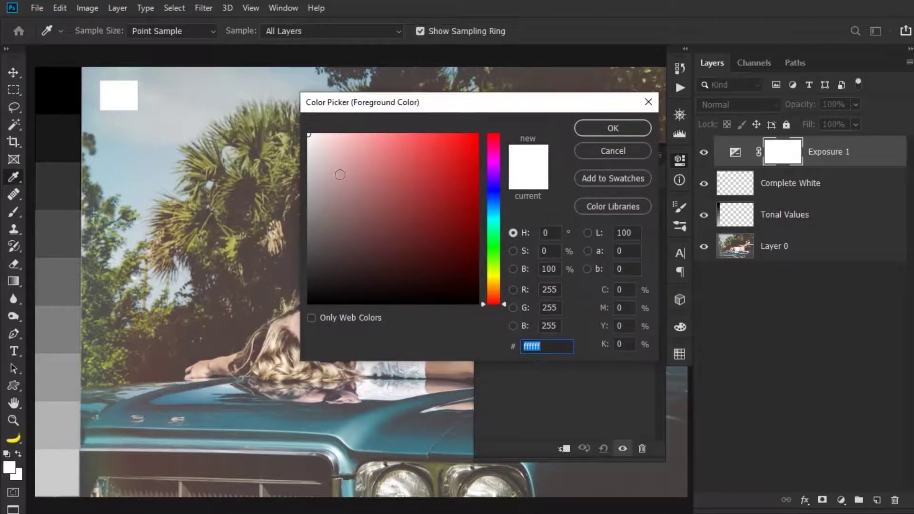
pyautogui.moveTo(310, 141)
pyautogui.mouseDown()
pyautogui.moveTo(305, 253)
pyautogui.moveTo(253, 308)
pyautogui.mouseUp()
pyautogui.moveTo(409, 202)
pyautogui.mouseDown()
pyautogui.moveTo(465, 147)
pyautogui.moveTo(450, 224)
pyautogui.moveTo(440, 205)
pyautogui.moveTo(447, 188)
pyautogui.moveTo(440, 235)
pyautogui.mouseUp()
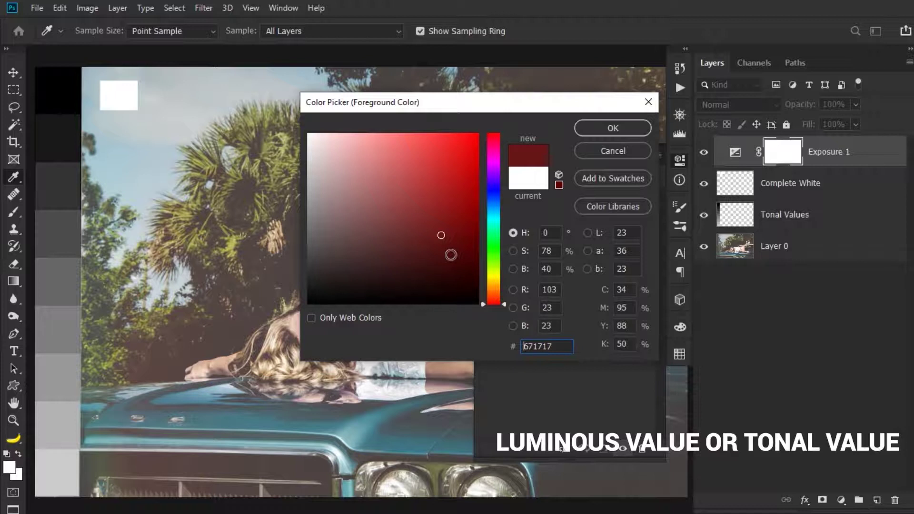
pyautogui.click(495, 211)
pyautogui.moveTo(496, 207); pyautogui.dragTo(495, 189)
pyautogui.moveTo(474, 143)
pyautogui.mouseDown()
pyautogui.moveTo(428, 236)
pyautogui.moveTo(447, 194)
pyautogui.moveTo(432, 209)
pyautogui.mouseUp()
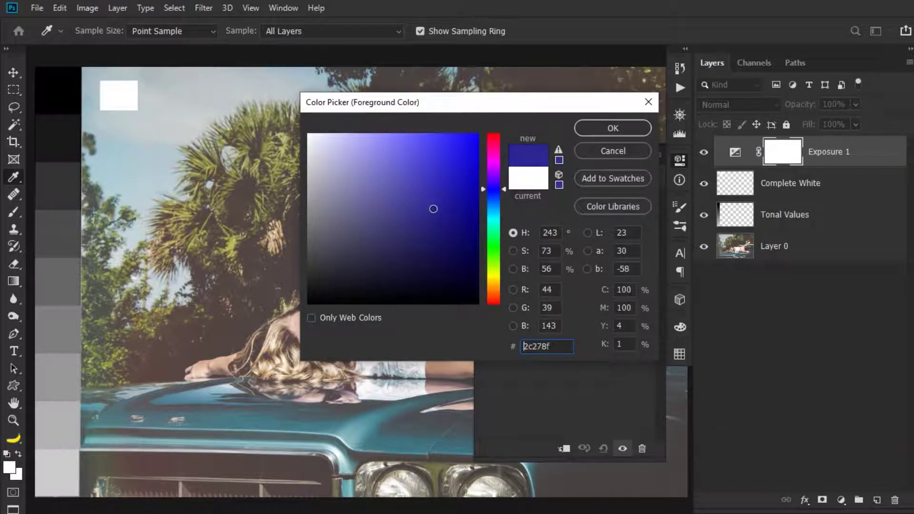
pyautogui.click(587, 150)
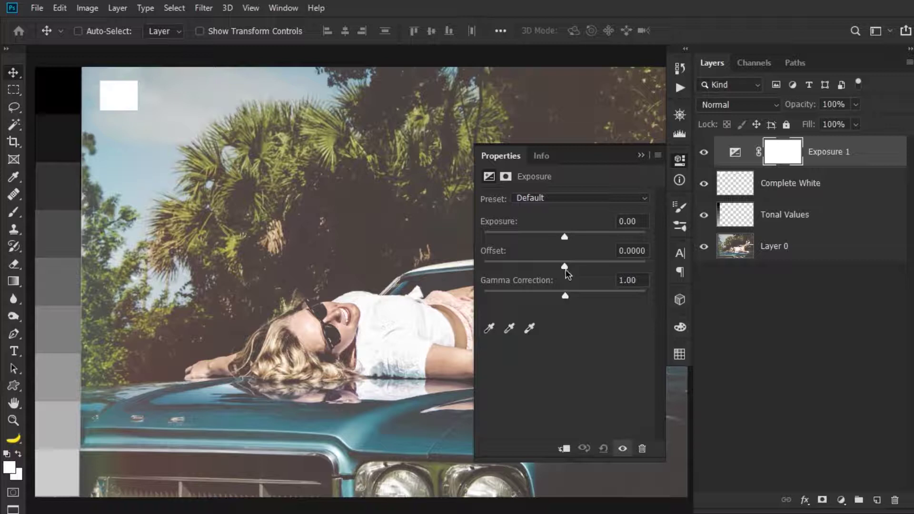
# Raise the Offset of the Exposure adjustment layer to 0.5000.
pyautogui.moveTo(565, 268); pyautogui.dragTo(622, 287)
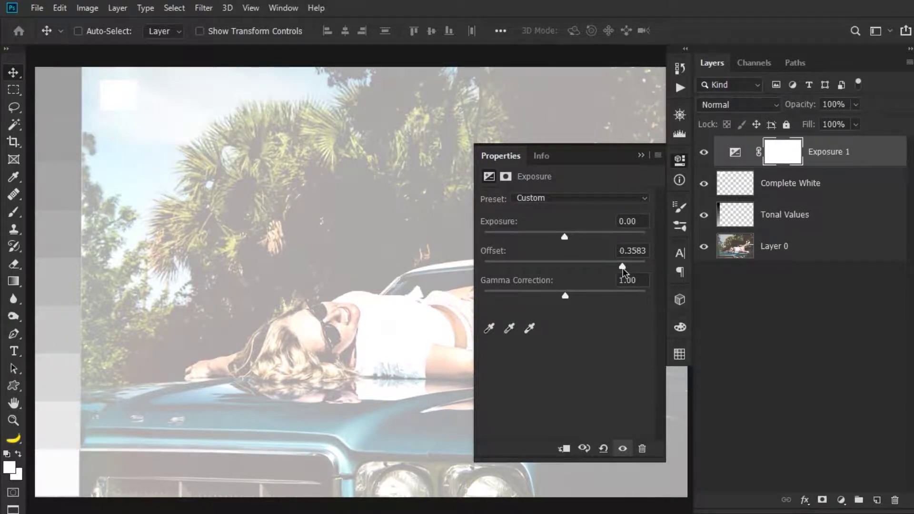
pyautogui.moveTo(622, 267); pyautogui.dragTo(649, 267)
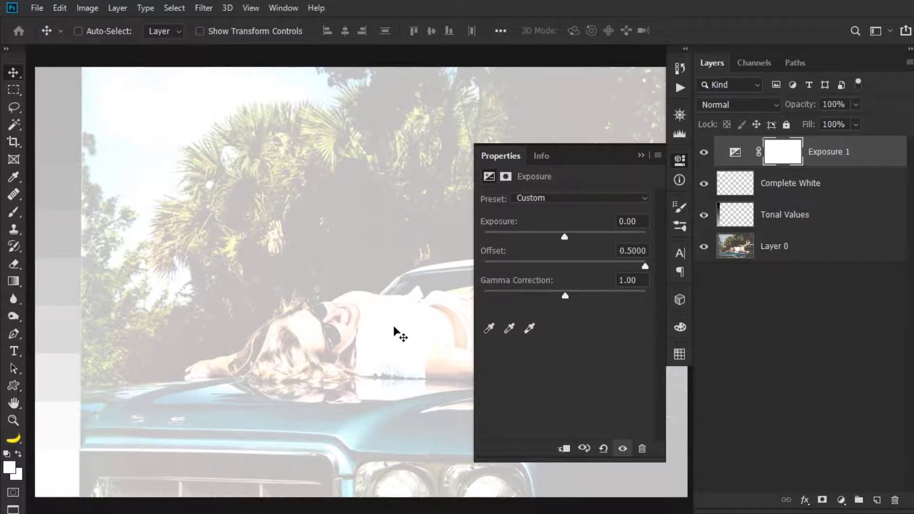
# Try the Offset of the Exposure adjustment at 0.1625 and 0.4625, and reset the adjustment to its defaults.
pyautogui.moveTo(644, 265); pyautogui.dragTo(591, 392)
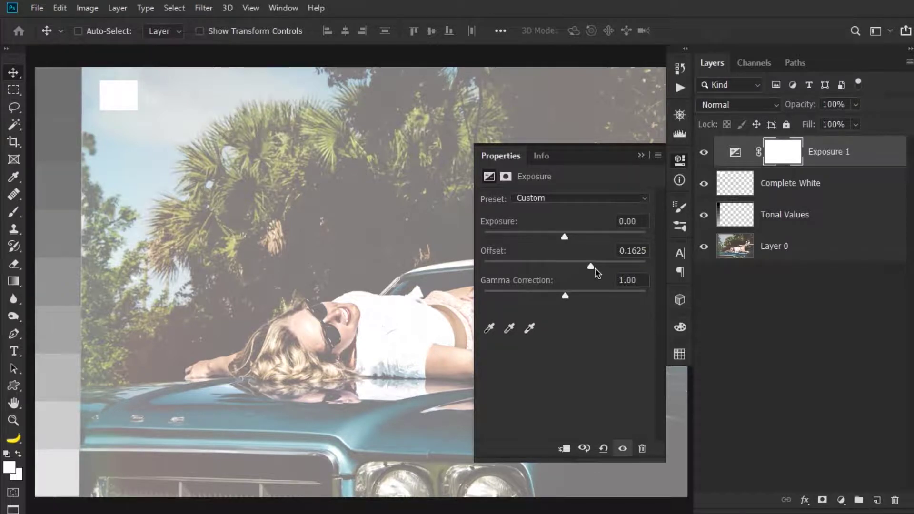
pyautogui.moveTo(594, 268); pyautogui.dragTo(638, 285)
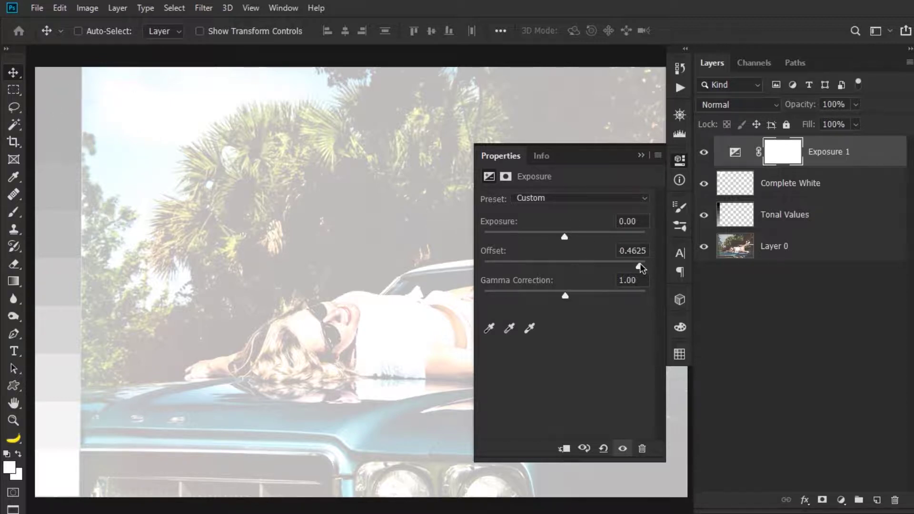
pyautogui.click(603, 449)
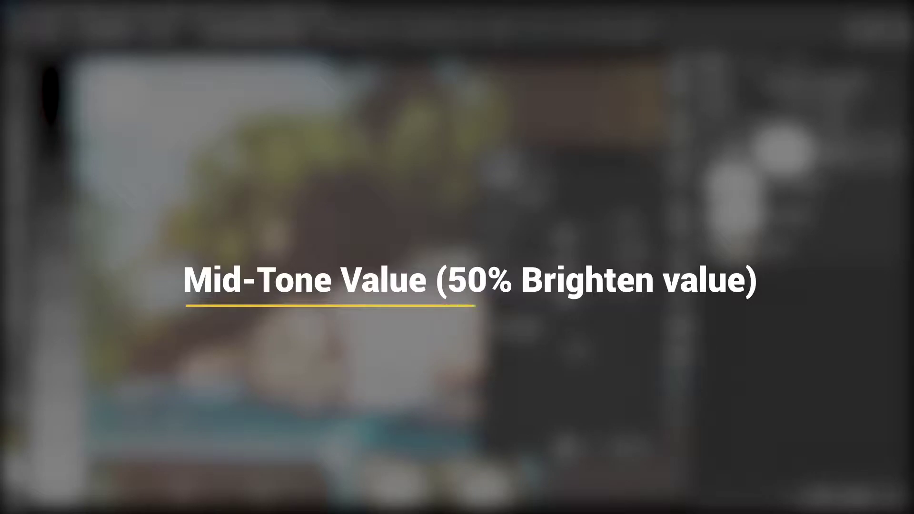
# Try the Gamma Correction of the Exposure adjustment at 0.01 and 0.80, and reset the adjustment to its defaults.
pyautogui.moveTo(565, 296); pyautogui.dragTo(659, 312)
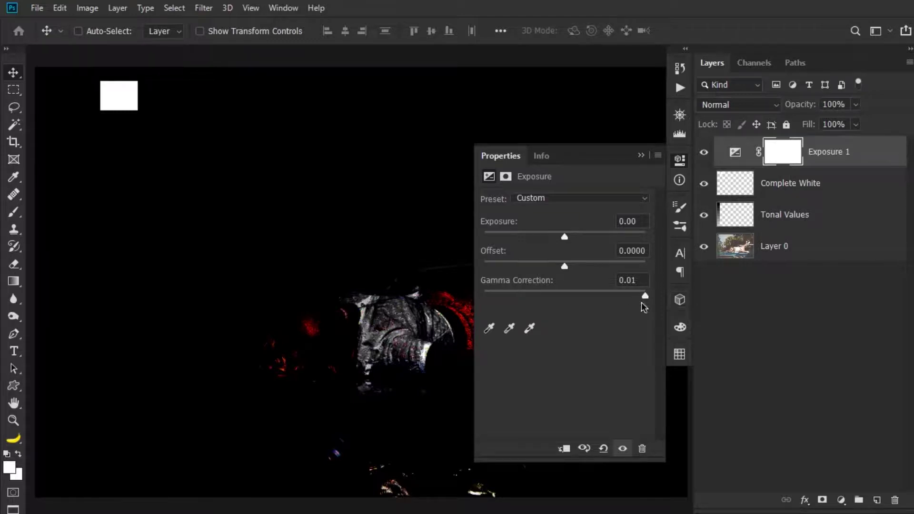
pyautogui.moveTo(646, 295); pyautogui.dragTo(578, 297)
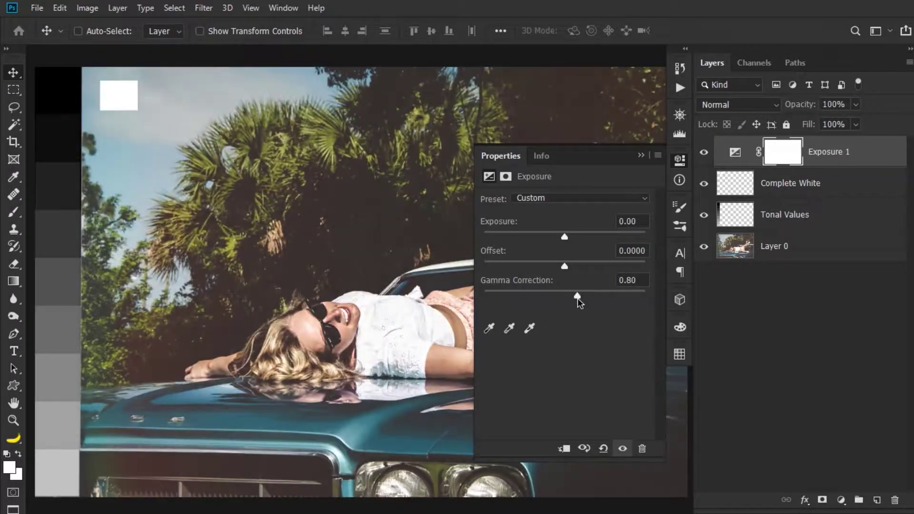
pyautogui.click(603, 448)
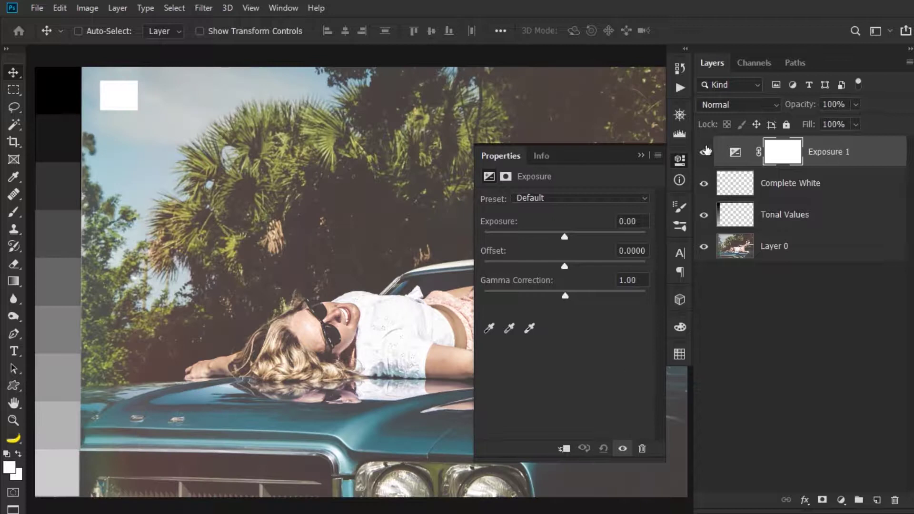
pyautogui.click(641, 157)
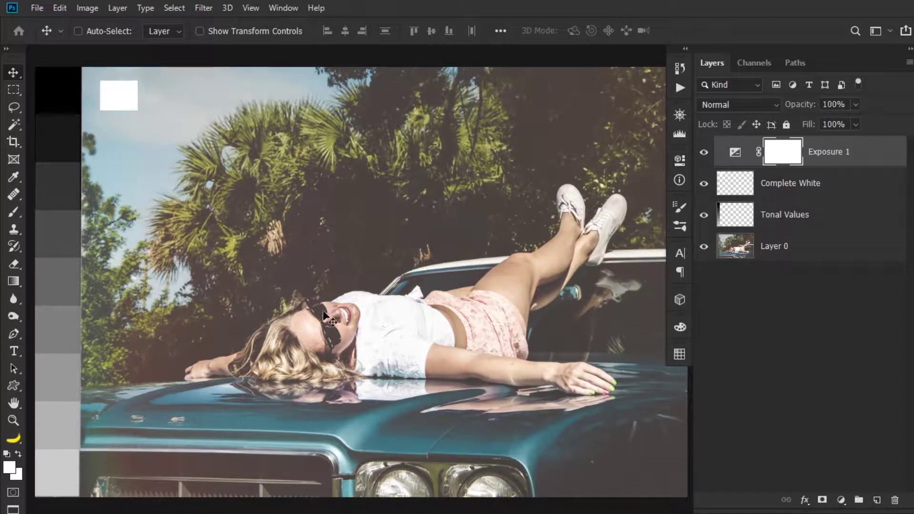
# Reopen the Exposure 1 settings, try Gamma Correction at 0.52, 0.01, 0.66 and 0.51, and reset the adjustment to its defaults.
pyautogui.doubleClick(735, 151)
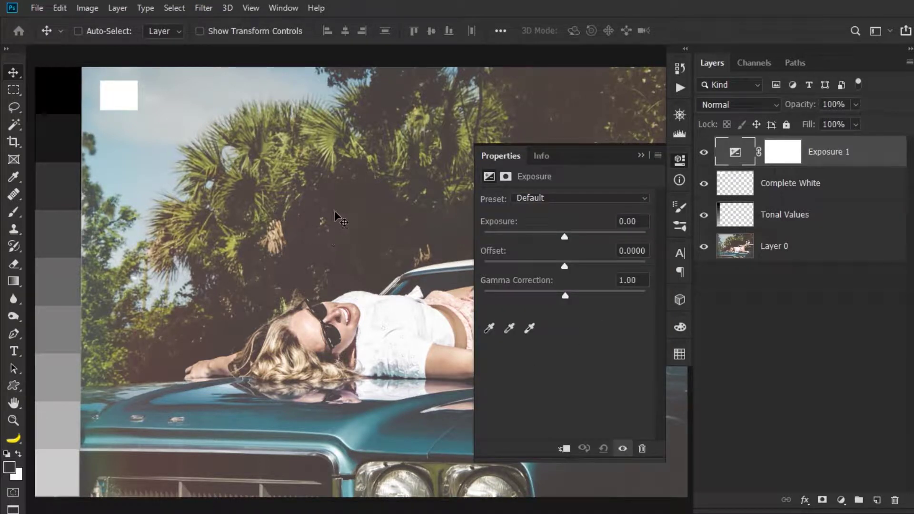
pyautogui.moveTo(569, 295); pyautogui.dragTo(598, 309)
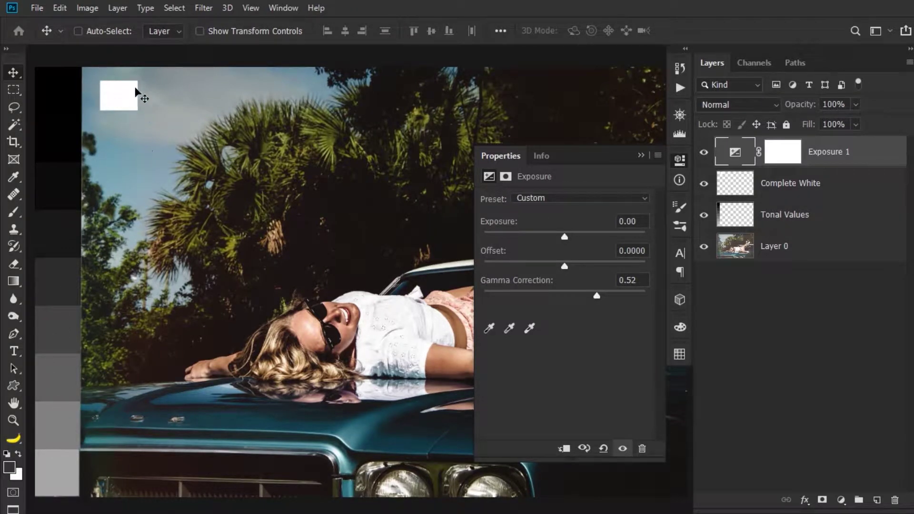
pyautogui.moveTo(598, 295); pyautogui.dragTo(643, 302)
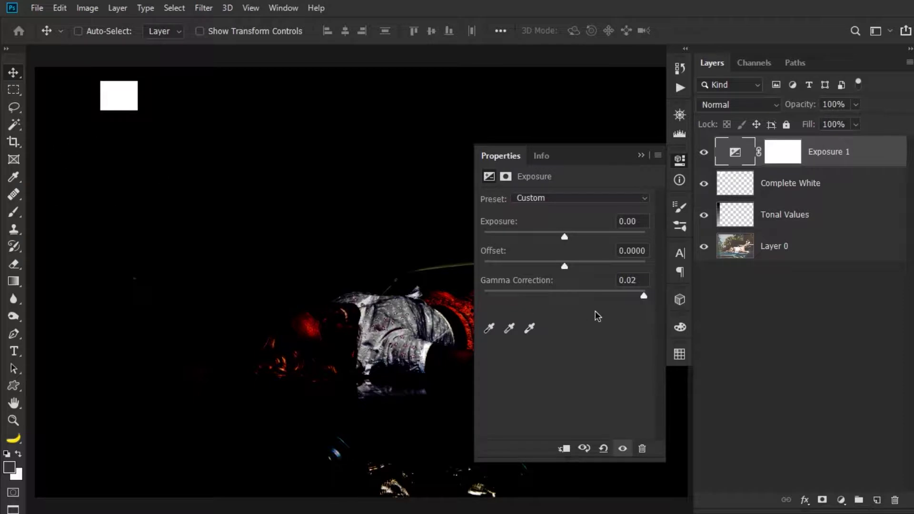
pyautogui.moveTo(643, 299)
pyautogui.mouseDown()
pyautogui.moveTo(627, 299)
pyautogui.moveTo(654, 311)
pyautogui.mouseUp()
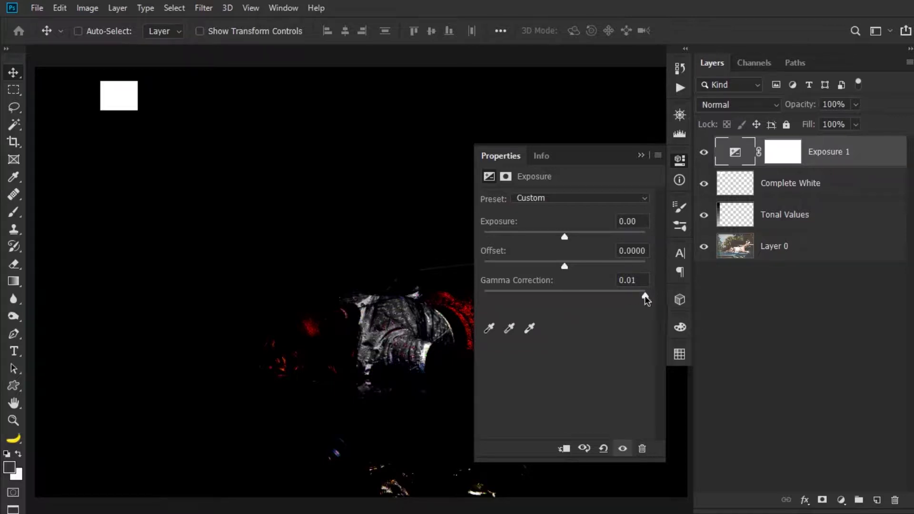
pyautogui.moveTo(645, 300); pyautogui.dragTo(589, 307)
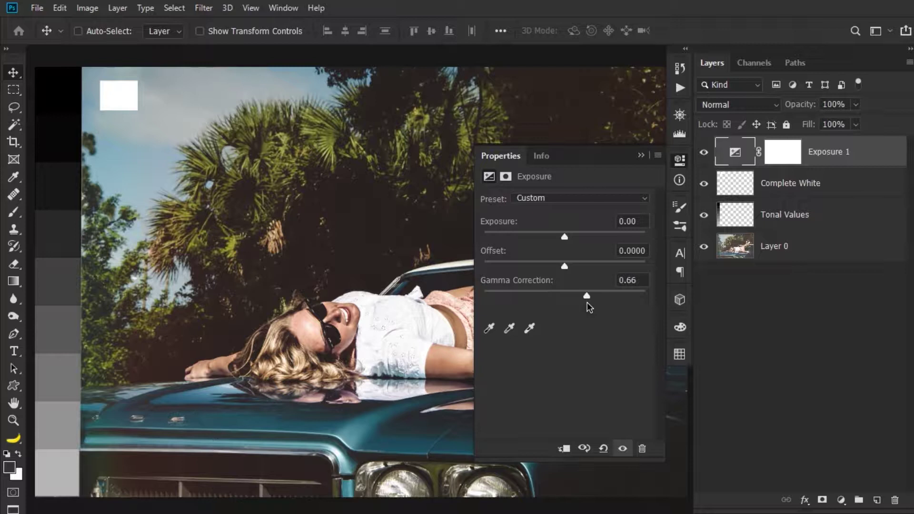
pyautogui.moveTo(587, 301)
pyautogui.mouseDown()
pyautogui.moveTo(610, 304)
pyautogui.moveTo(598, 303)
pyautogui.mouseUp()
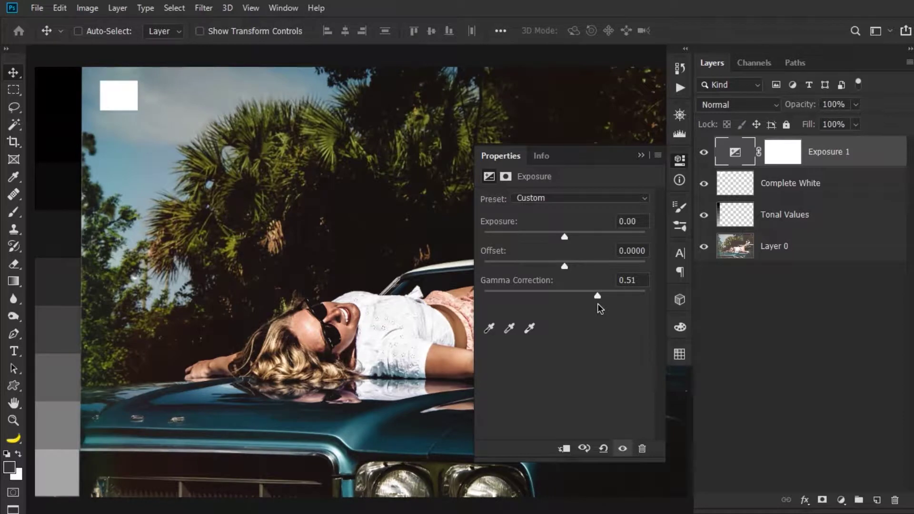
pyautogui.moveTo(598, 303); pyautogui.dragTo(600, 355)
pyautogui.click(603, 448)
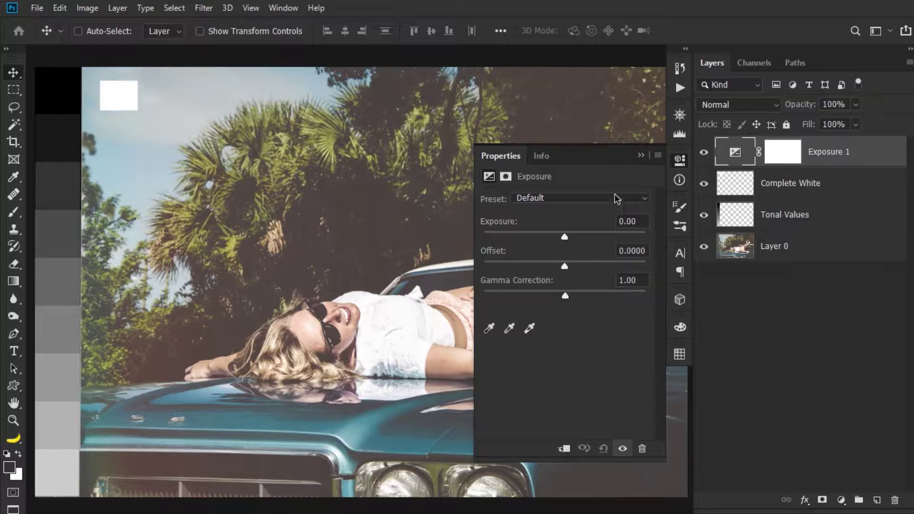
pyautogui.click(641, 156)
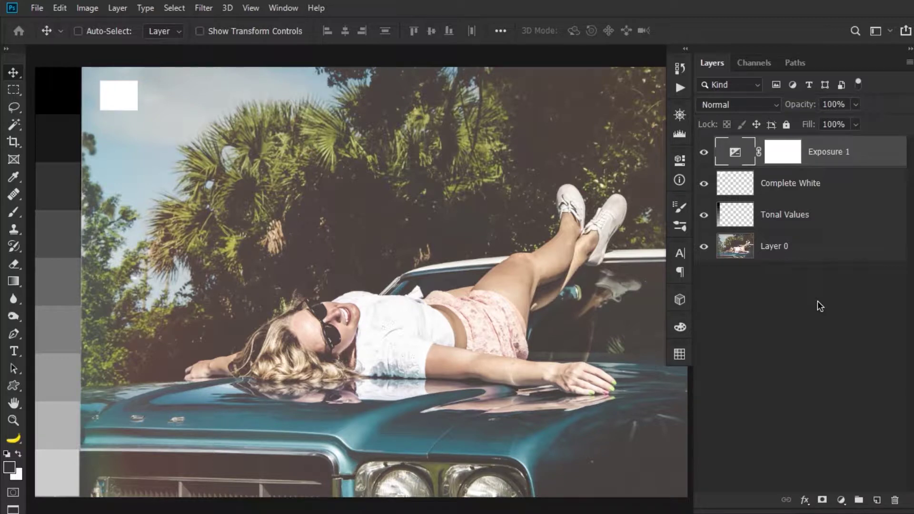
# Try Gamma Correction at 0.40 on the Exposure 1 layer and reset the adjustment to its defaults.
pyautogui.doubleClick(723, 157)
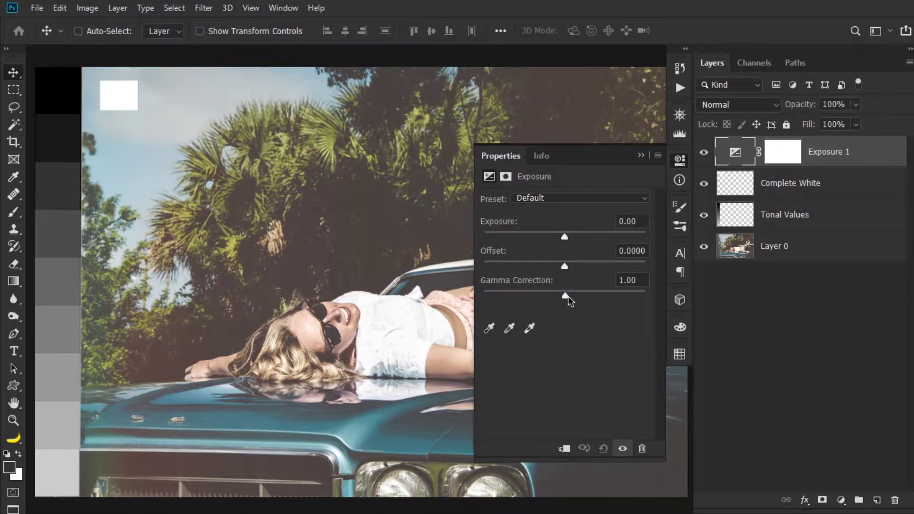
pyautogui.moveTo(566, 295); pyautogui.dragTo(608, 300)
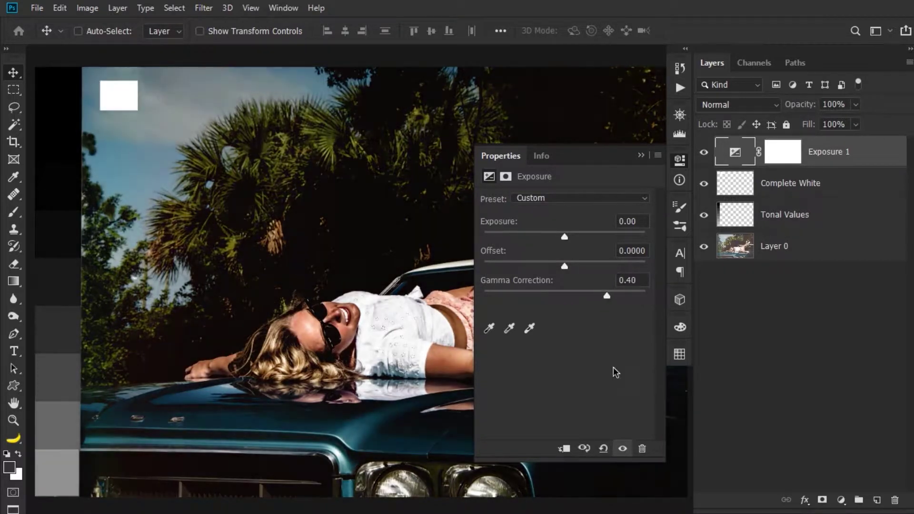
pyautogui.click(603, 448)
# Hide the Exposure 1 layer and add a Levels adjustment layer above it.
pyautogui.click(704, 153)
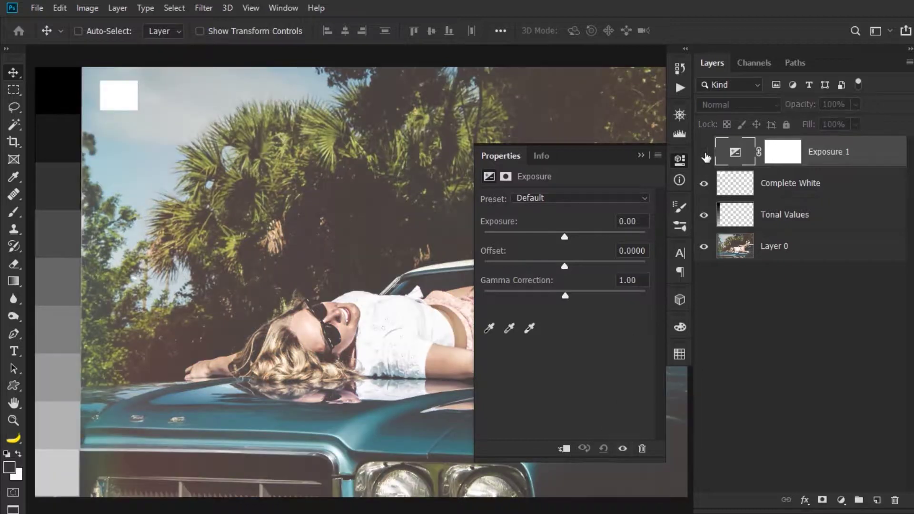
pyautogui.click(641, 155)
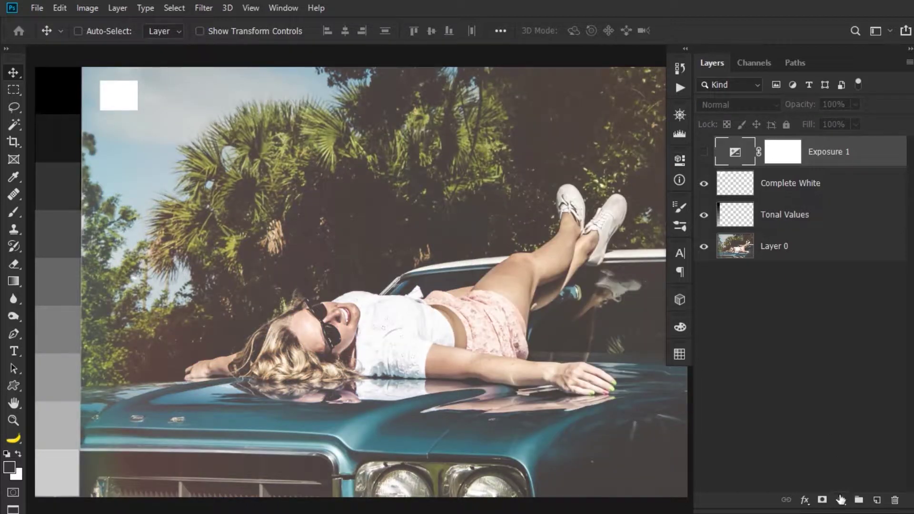
pyautogui.click(841, 499)
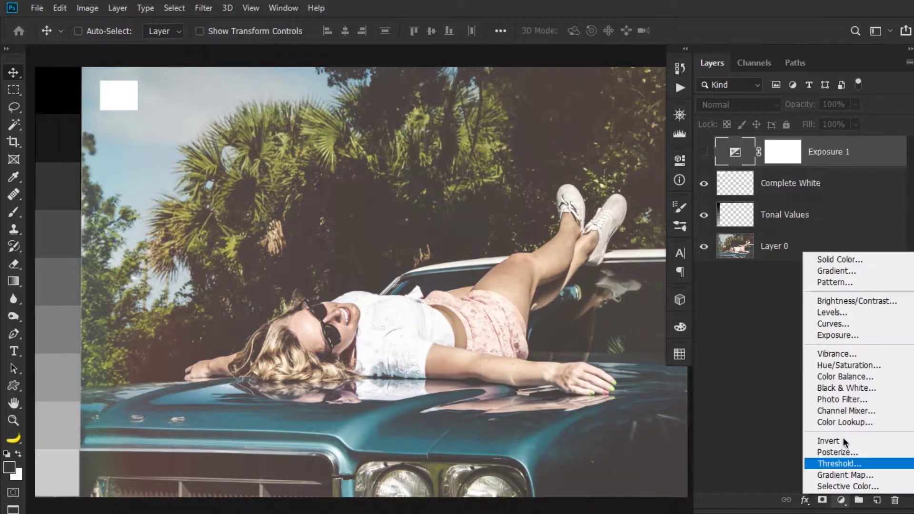
pyautogui.click(836, 313)
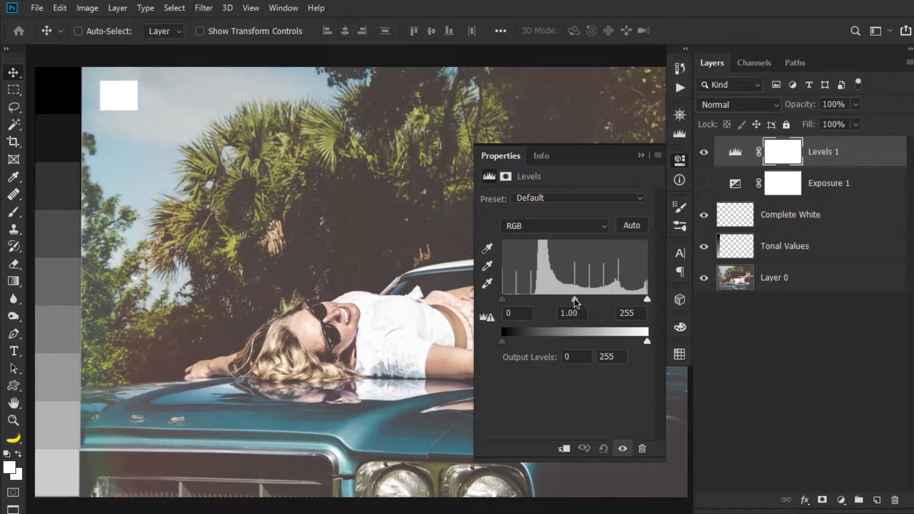
# Try the Levels midtone input at 0.53 and 0.46 for comparison, and delete the Levels adjustment layer.
pyautogui.moveTo(574, 298); pyautogui.dragTo(602, 307)
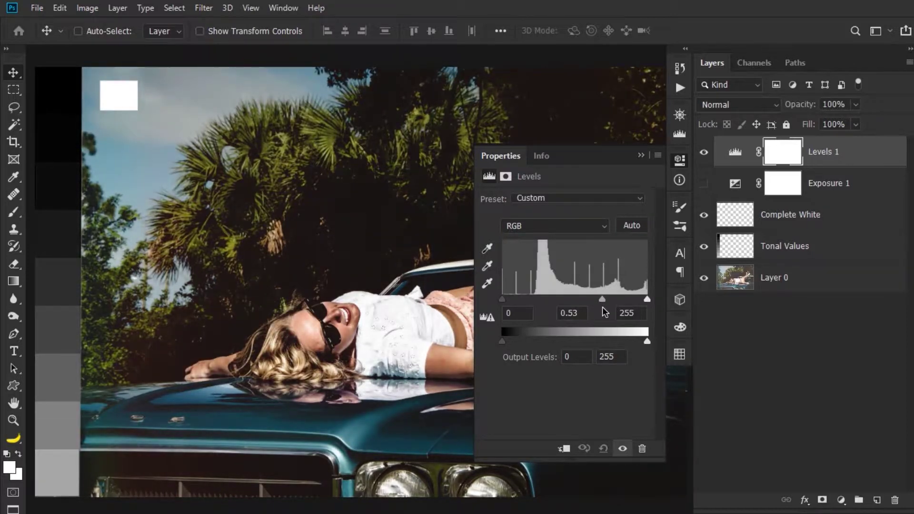
pyautogui.moveTo(602, 307); pyautogui.dragTo(608, 308)
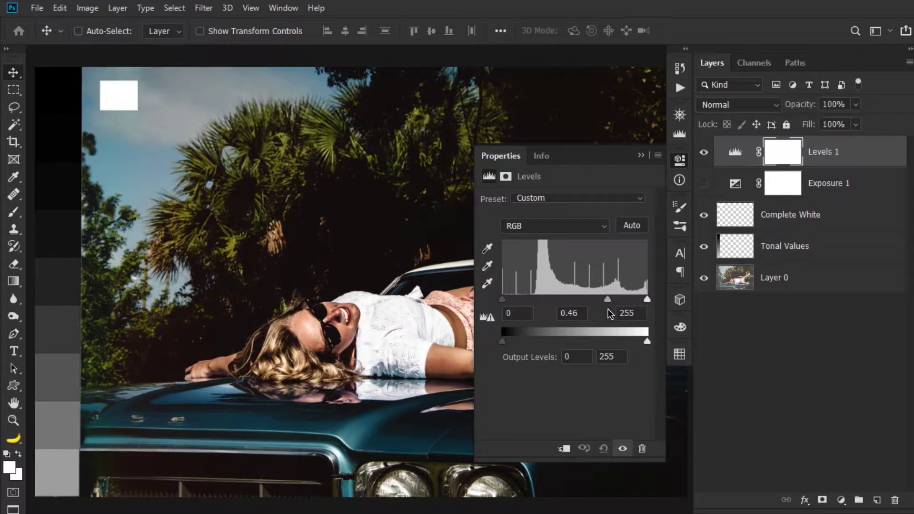
pyautogui.click(603, 449)
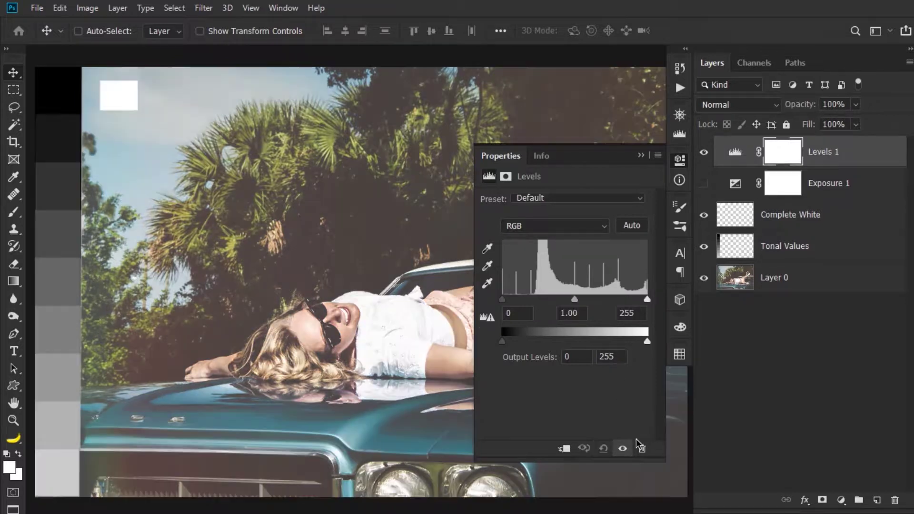
pyautogui.click(642, 449)
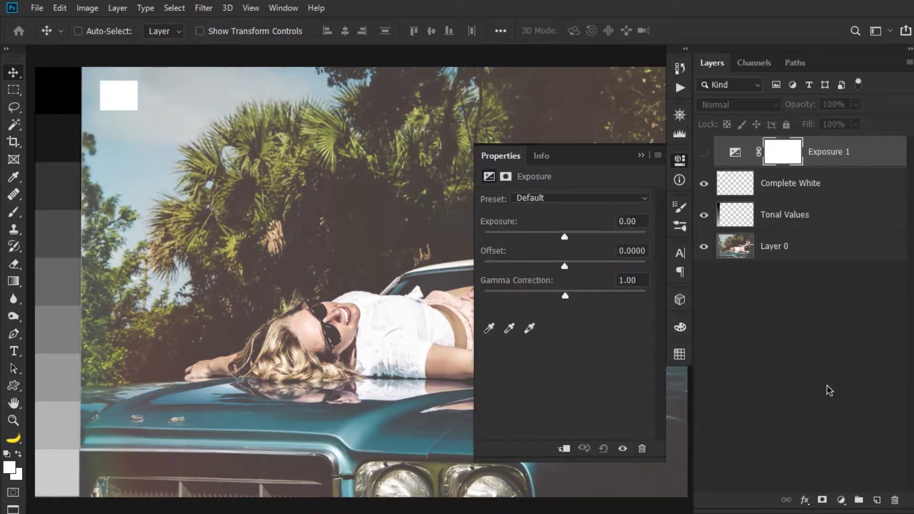
# Add a Curves adjustment layer, pull the curve's midpoint down to input 139, output 77, and delete the layer.
pyautogui.click(852, 471)
pyautogui.click(841, 500)
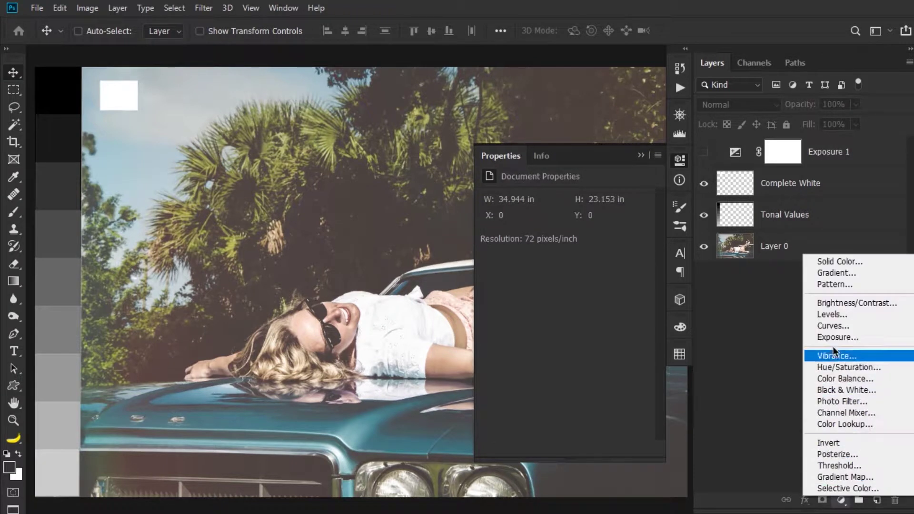
pyautogui.click(838, 326)
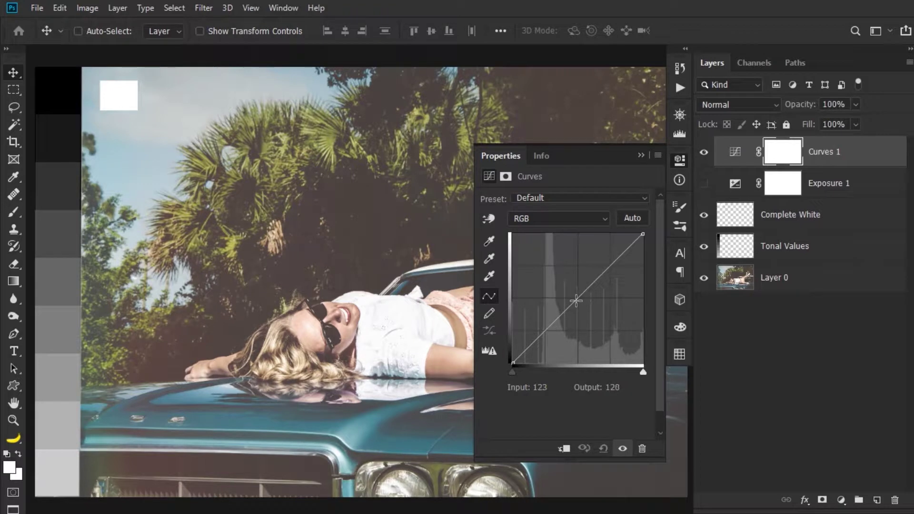
pyautogui.click(576, 299)
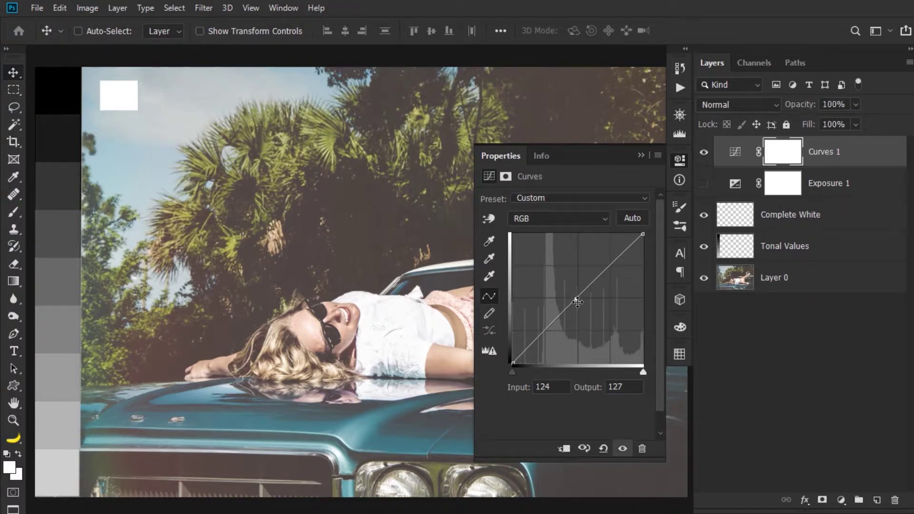
pyautogui.moveTo(575, 298); pyautogui.dragTo(584, 324)
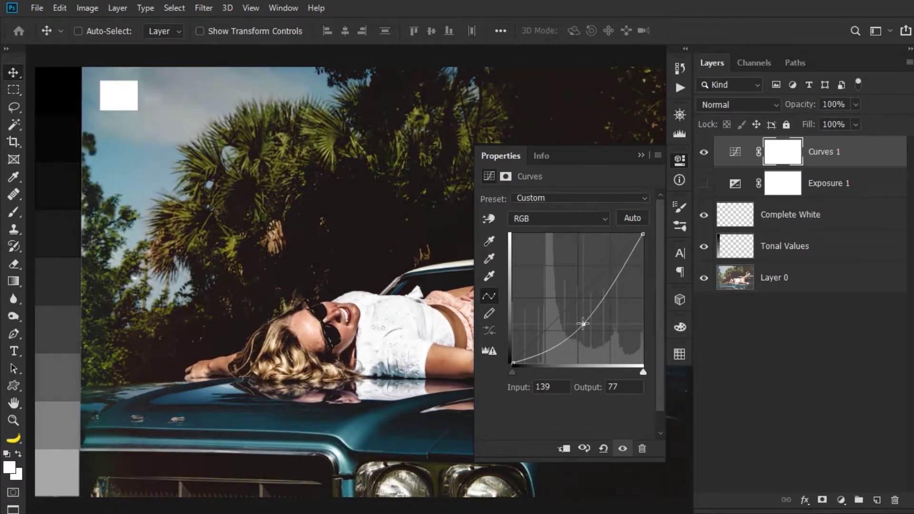
pyautogui.click(644, 448)
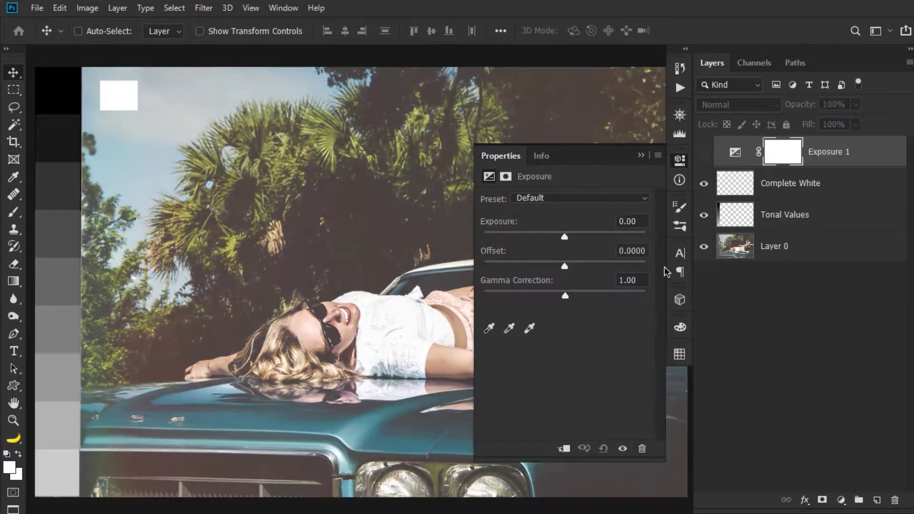
# Show the Exposure 1 layer again and lower its Gamma Correction to darken the midtones, trying 0.38 and 0.56 along the way.
pyautogui.click(641, 155)
pyautogui.doubleClick(735, 152)
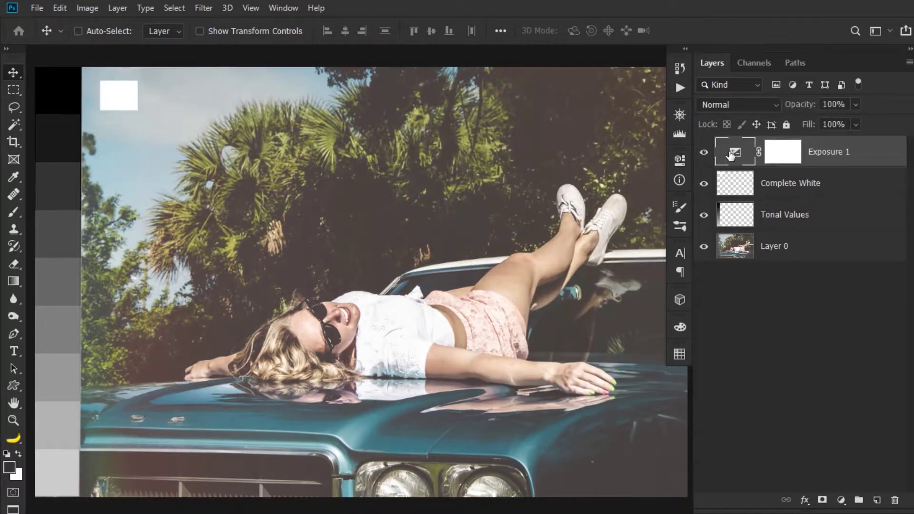
pyautogui.moveTo(565, 295); pyautogui.dragTo(614, 309)
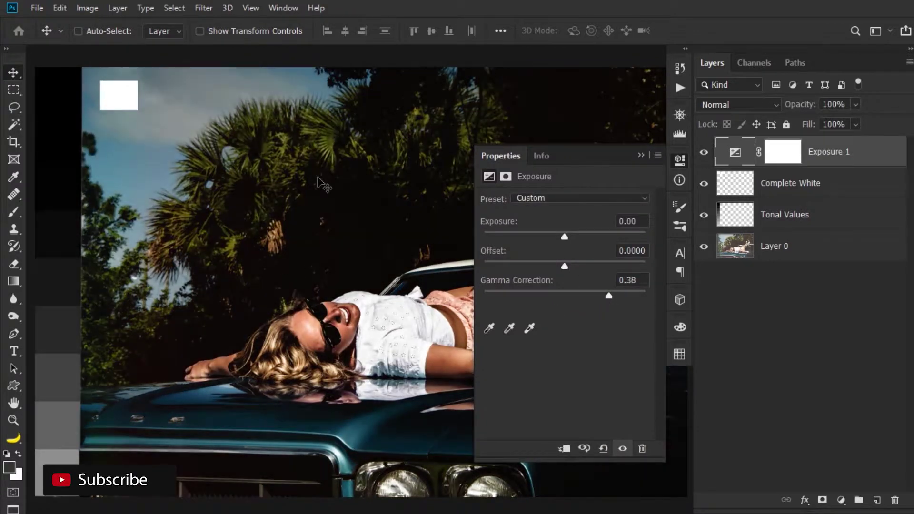
pyautogui.moveTo(607, 298); pyautogui.dragTo(595, 295)
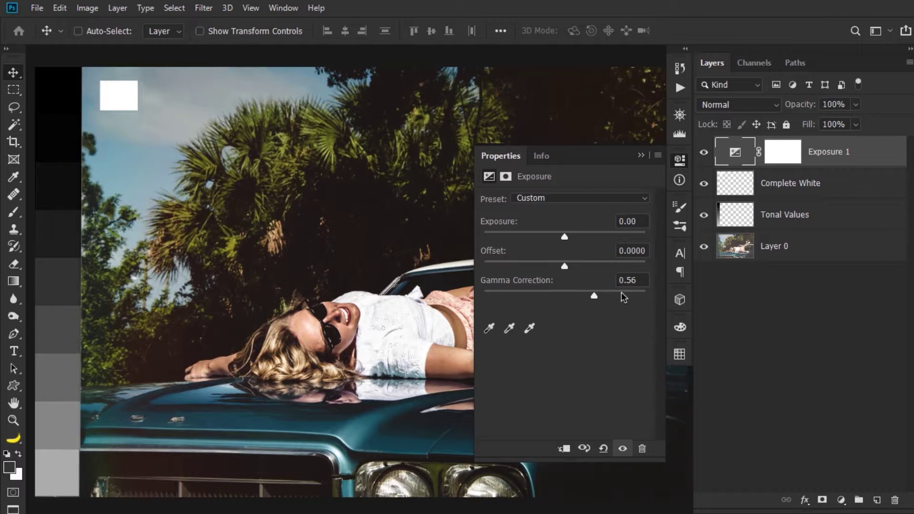
pyautogui.moveTo(596, 296); pyautogui.dragTo(600, 297)
pyautogui.click(641, 156)
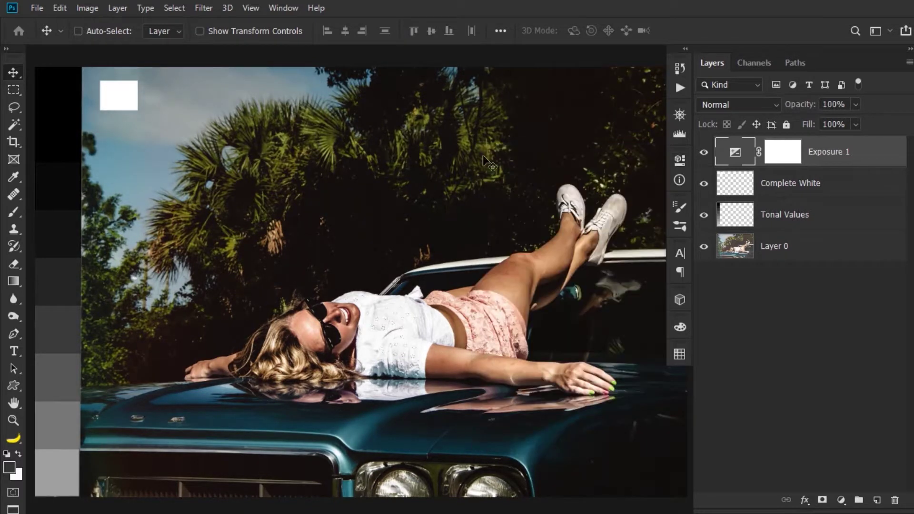
# Switch the Tonal Values layer off and back on, and hide the Complete White layer.
pyautogui.click(704, 215)
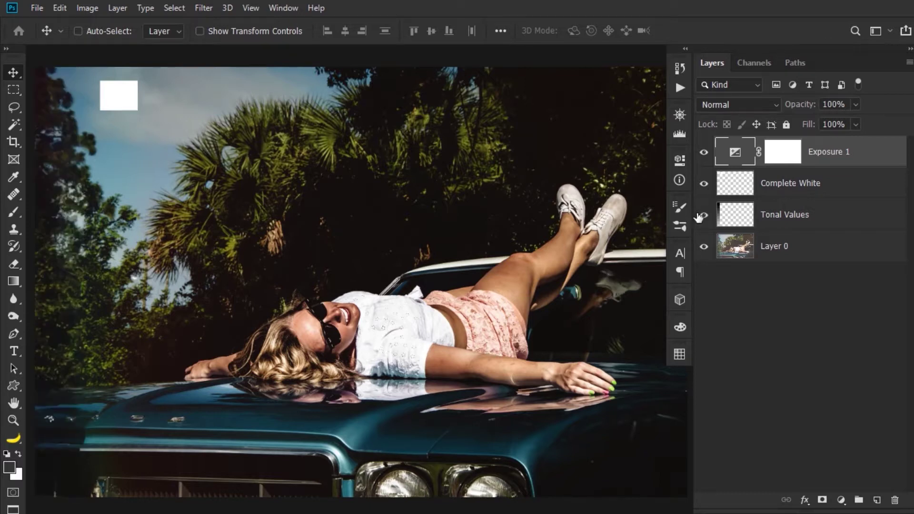
pyautogui.click(704, 183)
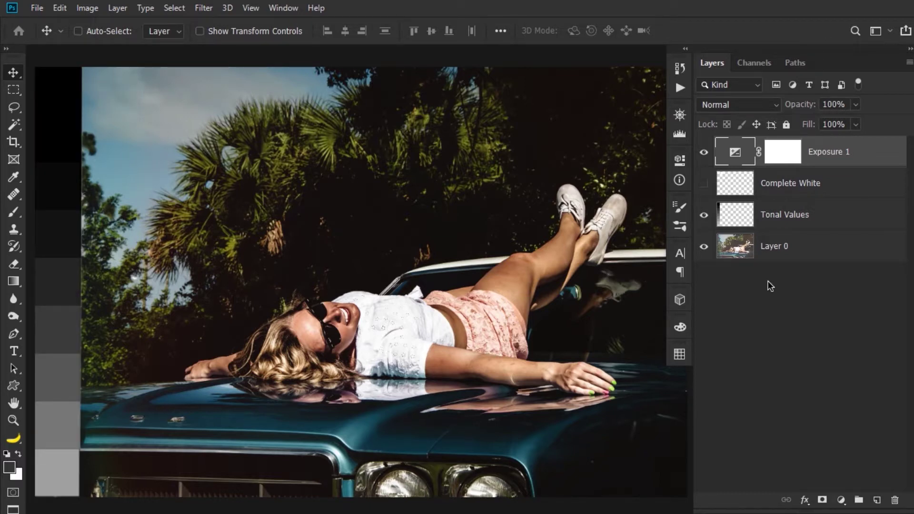